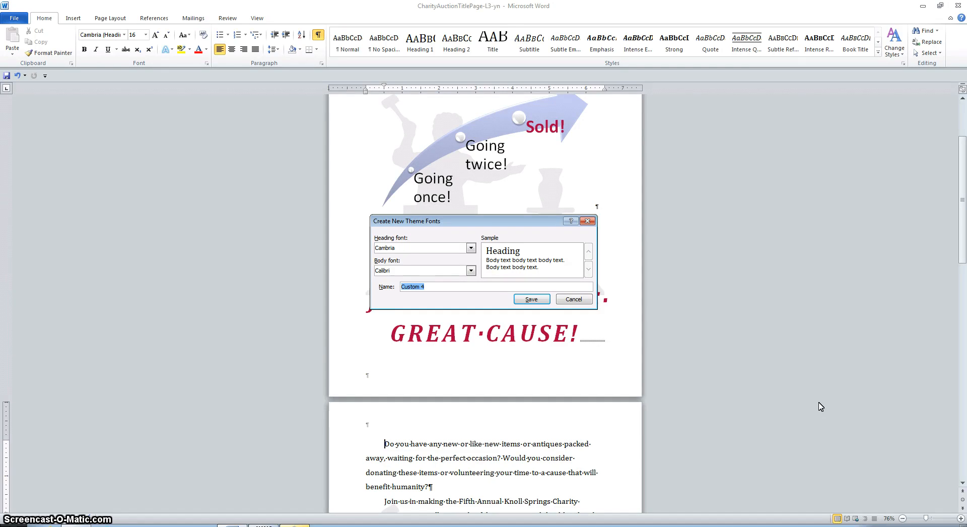
Choose Arial as the heading font for the new theme font set
left_click(472, 249)
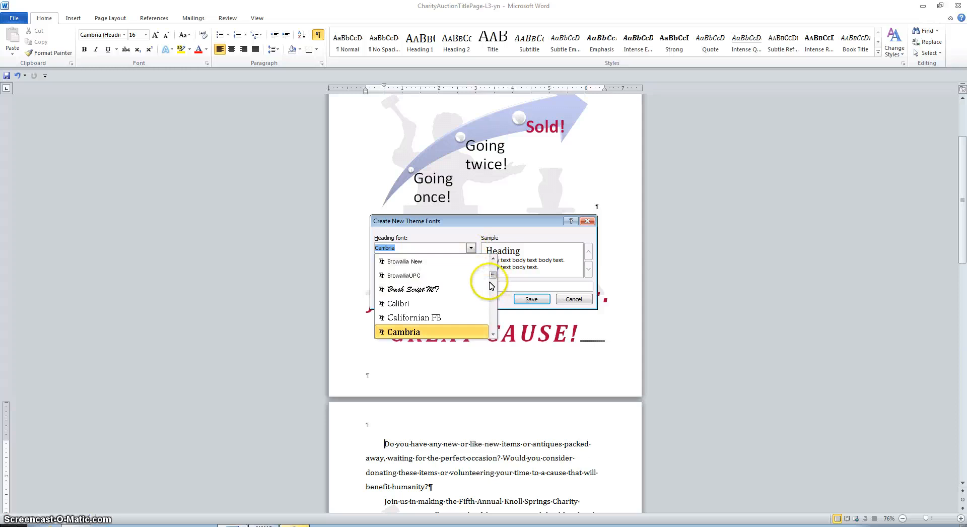
scroll(494, 278, "down", 2)
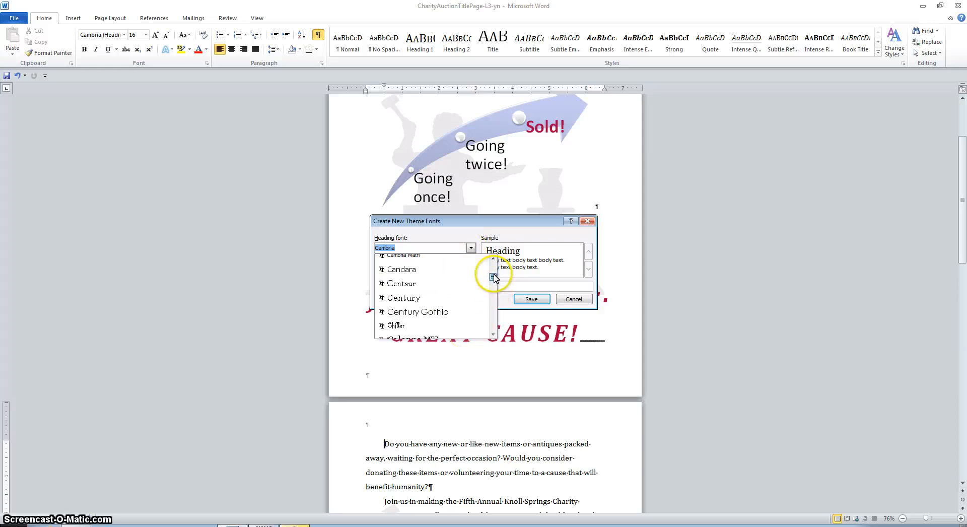
scroll(494, 278, "up", 4)
scroll(496, 278, "down", 4)
scroll(496, 277, "up", 1)
scroll(496, 277, "down", 1)
scroll(498, 277, "up", 1)
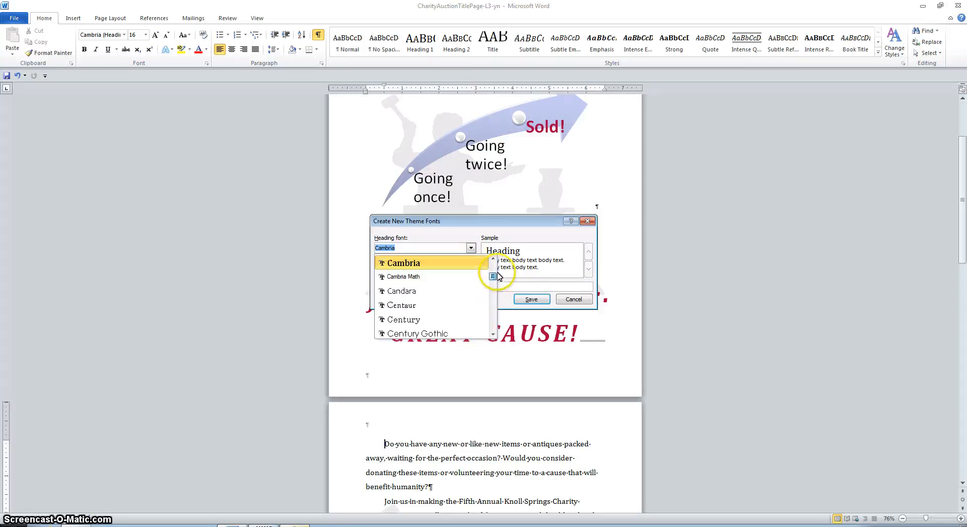
scroll(498, 276, "up", 2)
left_click_drag(498, 276, 492, 319)
left_click(492, 300)
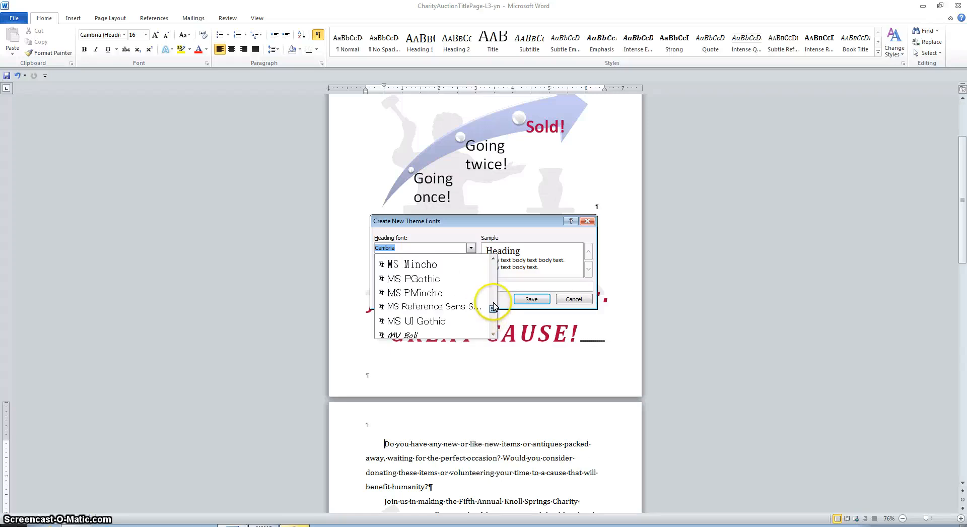
left_click_drag(493, 299, 501, 277)
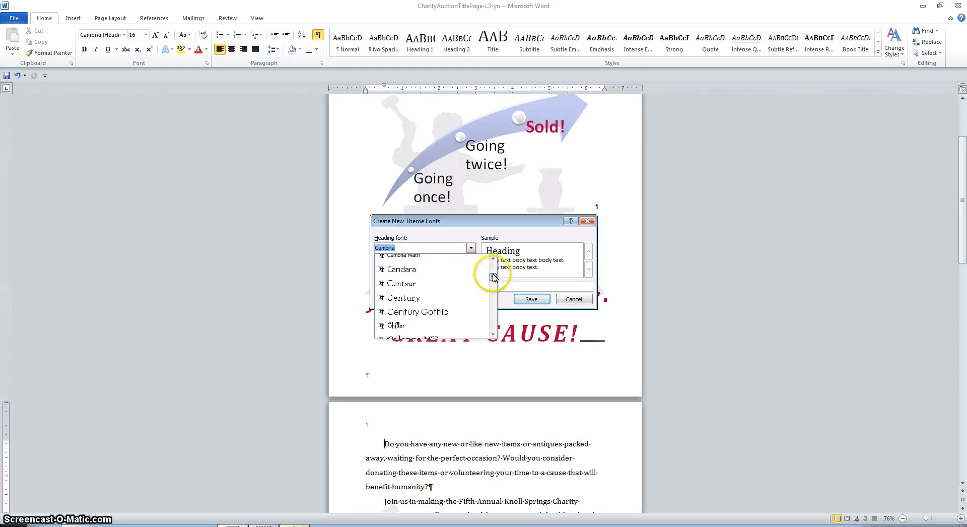
left_click_drag(492, 276, 495, 271)
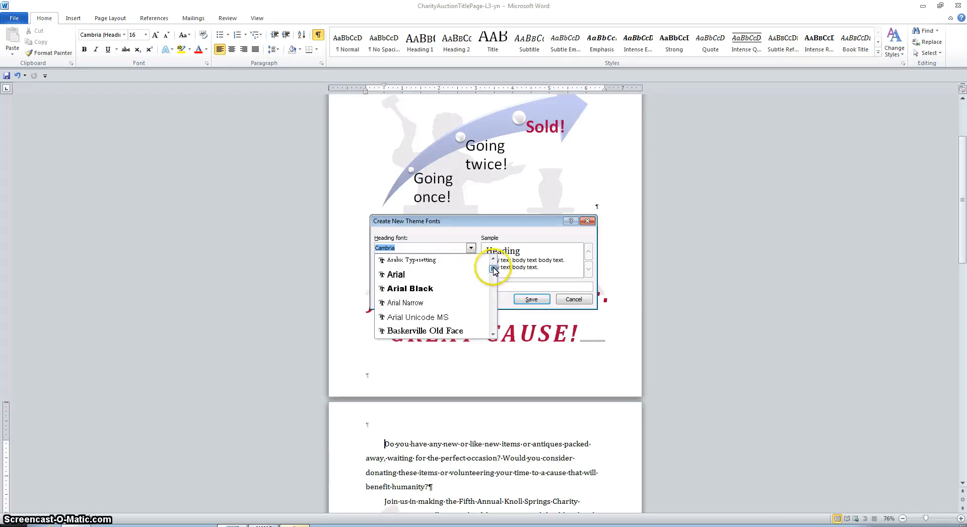
left_click(428, 275)
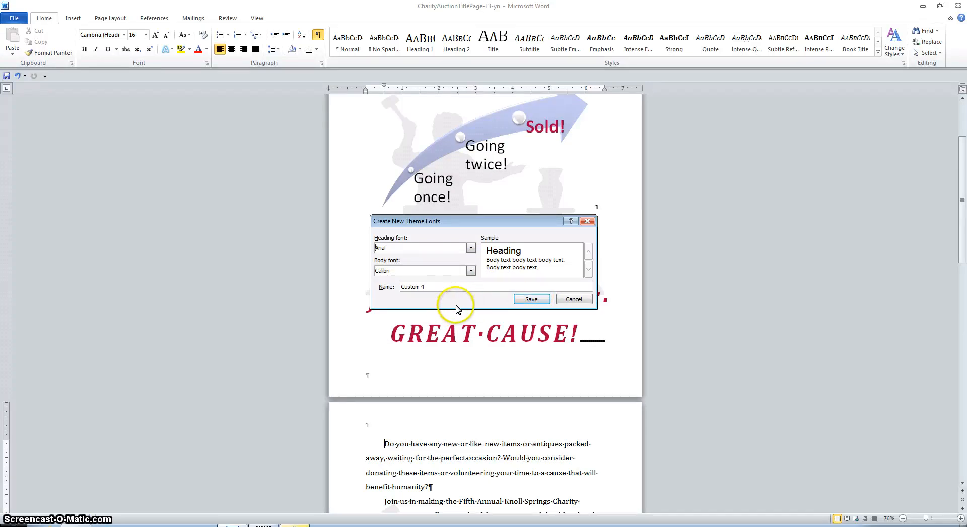
Name the theme font set Charity Auction Proposal and save it
left_click(447, 286)
left_click_drag(447, 286, 378, 286)
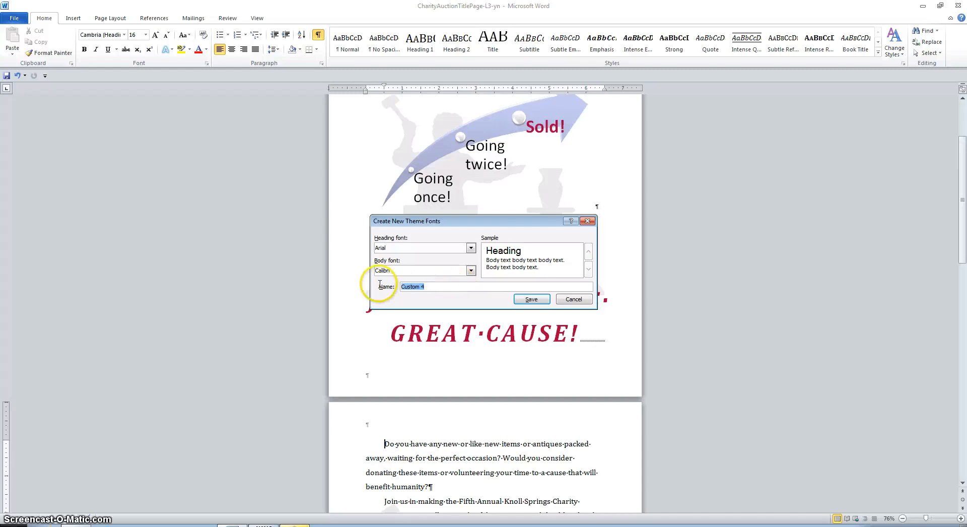
type("Charity Auction Pro")
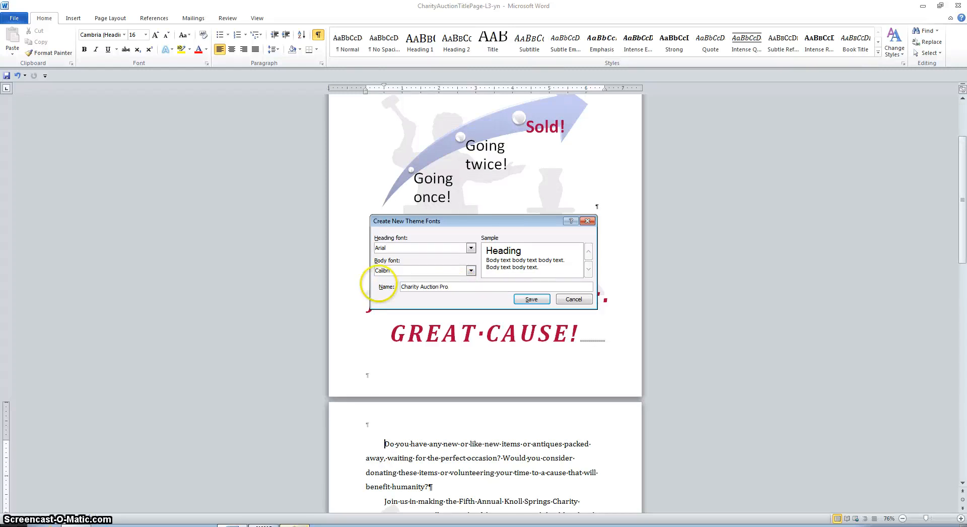
type("posal")
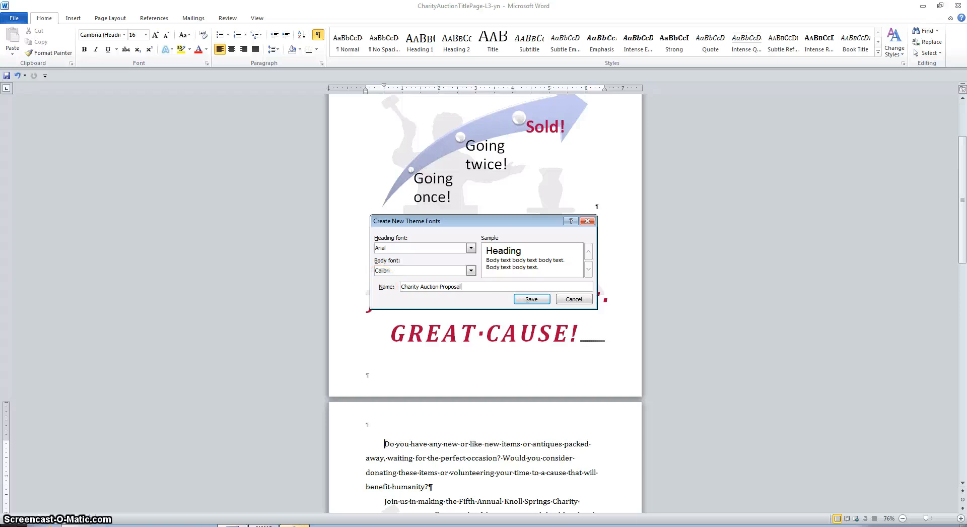
left_click(531, 300)
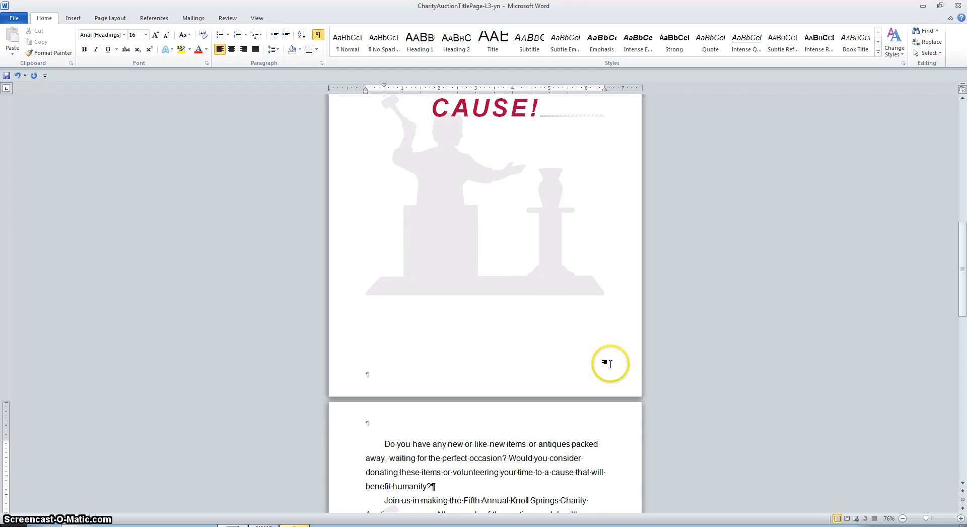
Delete the manual page break after the paragraph on how donor and buyer proceeds are directed
scroll(611, 364, "up", 5)
scroll(612, 364, "down", 4)
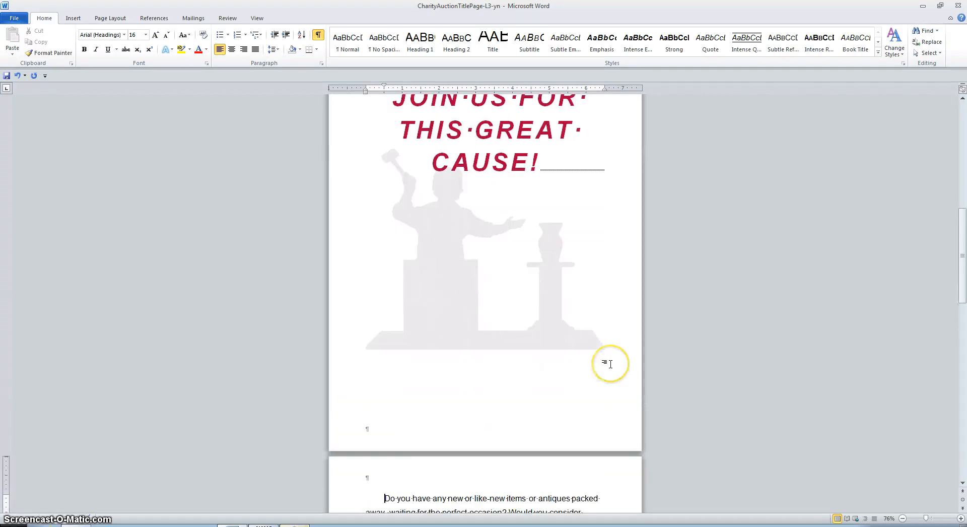
scroll(610, 364, "up", 9)
scroll(610, 363, "down", 9)
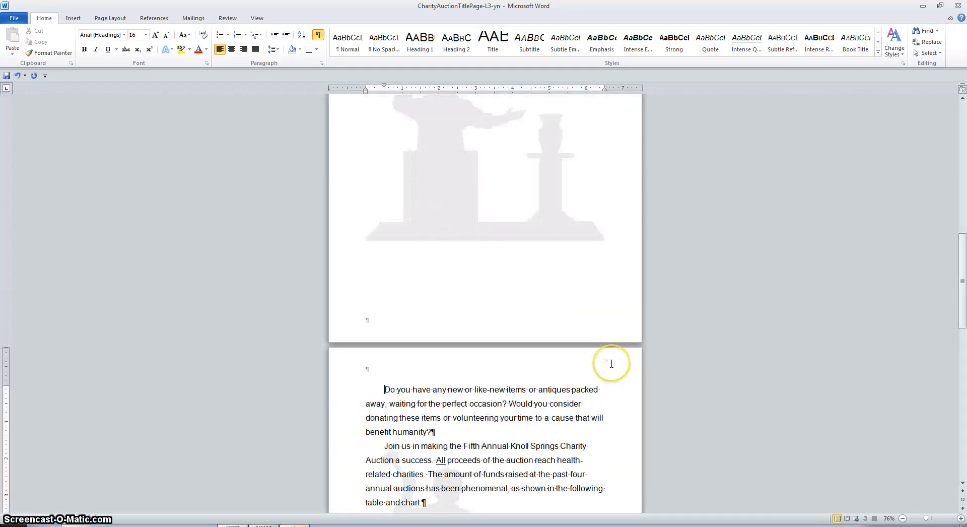
scroll(611, 363, "down", 4)
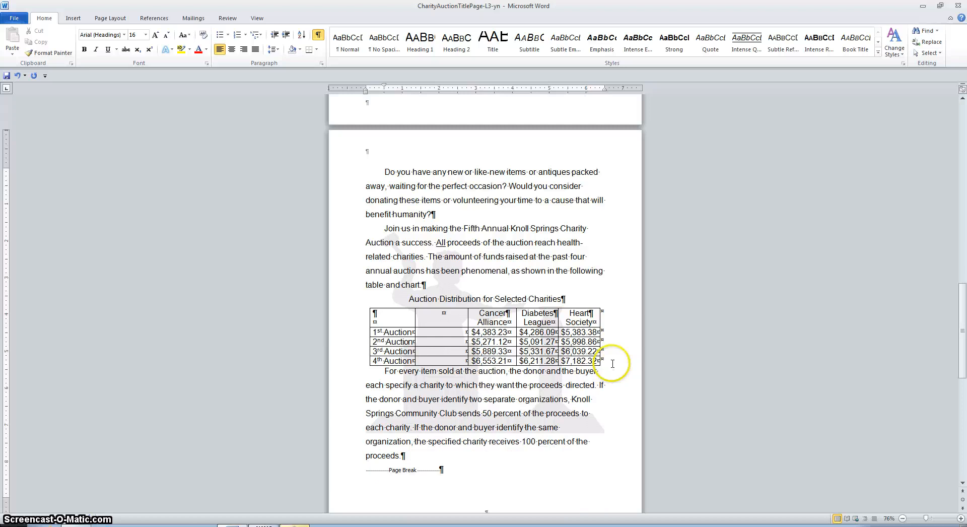
scroll(613, 363, "up", 10)
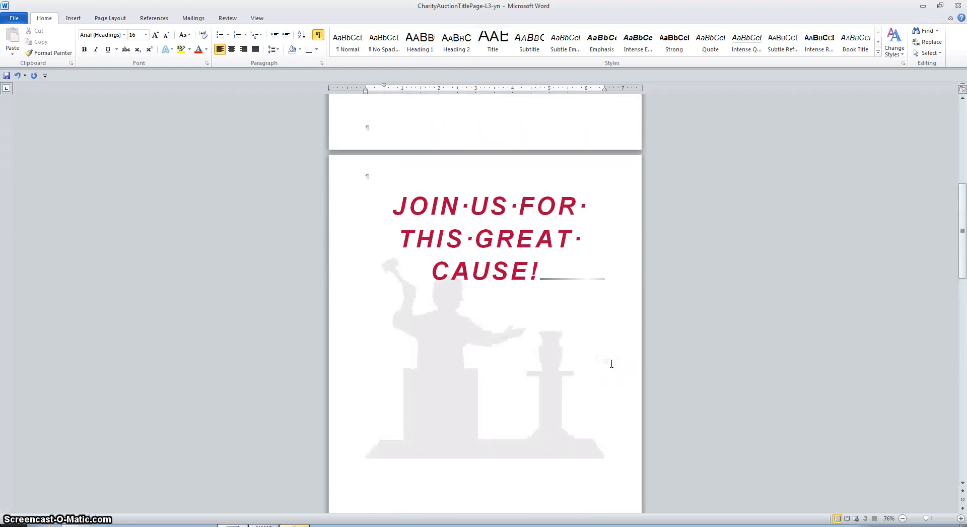
scroll(611, 364, "down", 9)
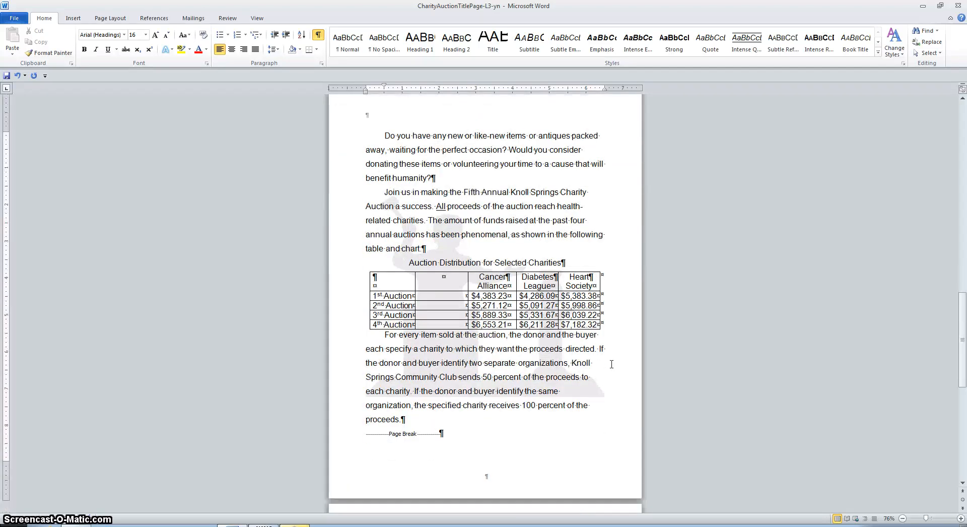
left_click(403, 463)
left_click(446, 432)
key("BackSpace")
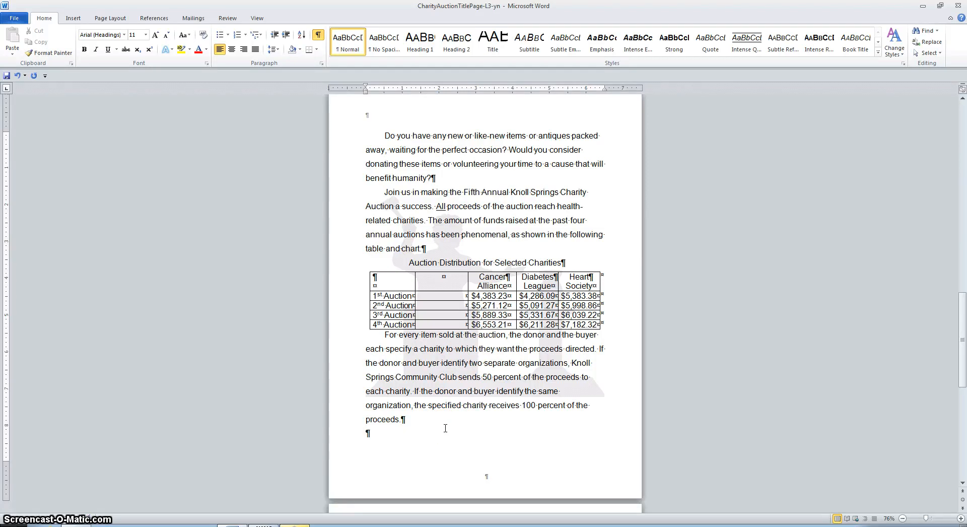
left_click(469, 425)
Reduce the "JOIN US FOR THIS GREAT CAUSE!" title text to font size 36
scroll(471, 423, "down", 8)
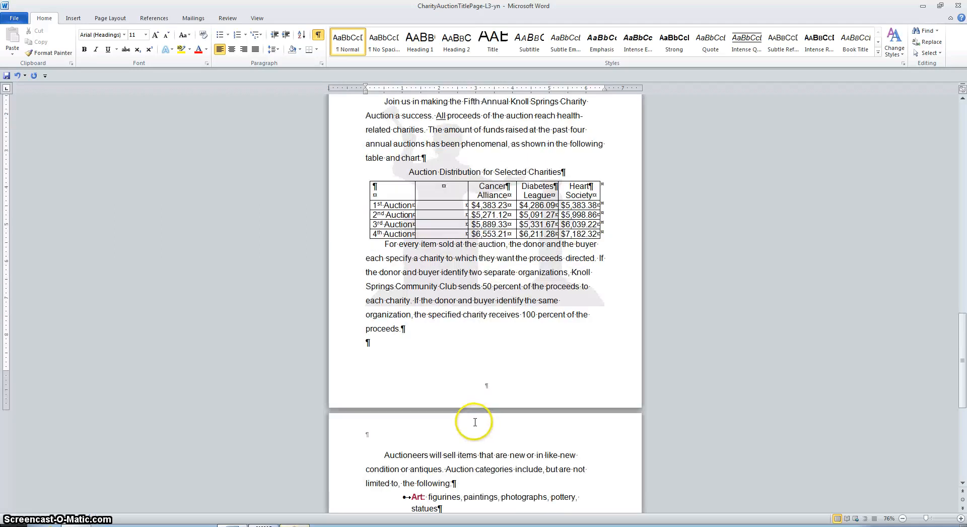
scroll(475, 422, "up", 2)
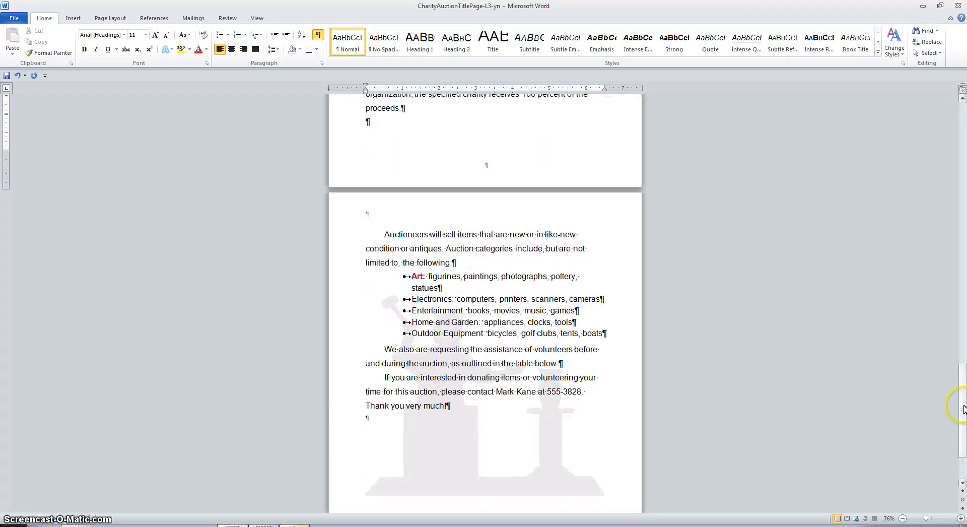
left_click_drag(962, 402, 957, 207)
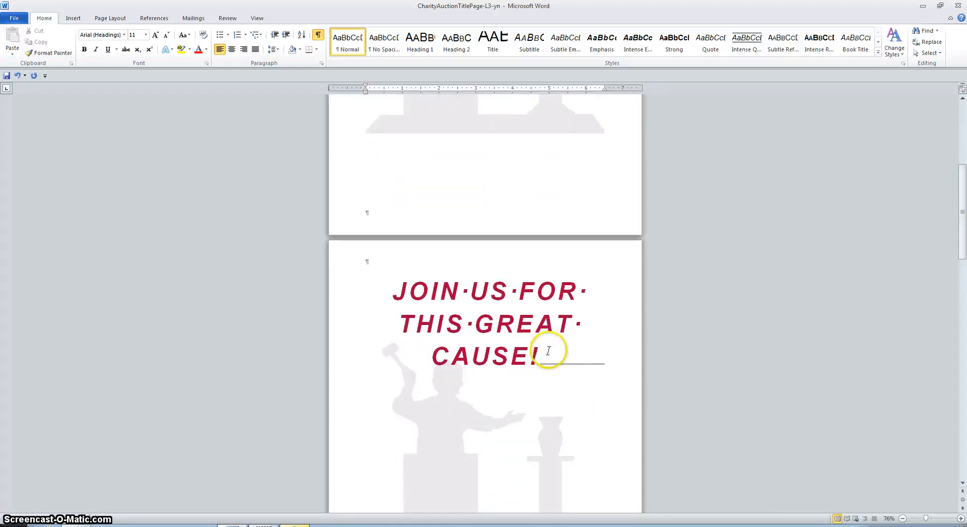
left_click_drag(550, 348, 379, 292)
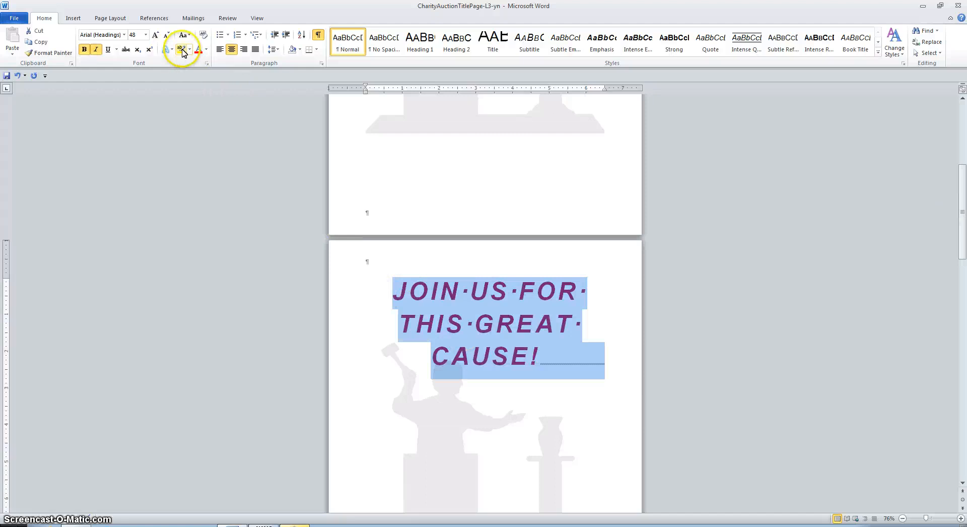
left_click(145, 35)
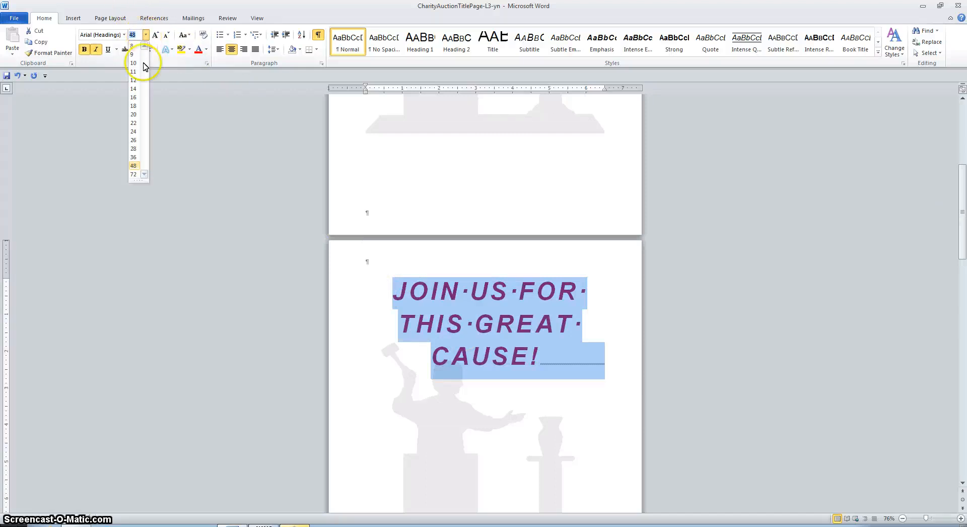
left_click(136, 157)
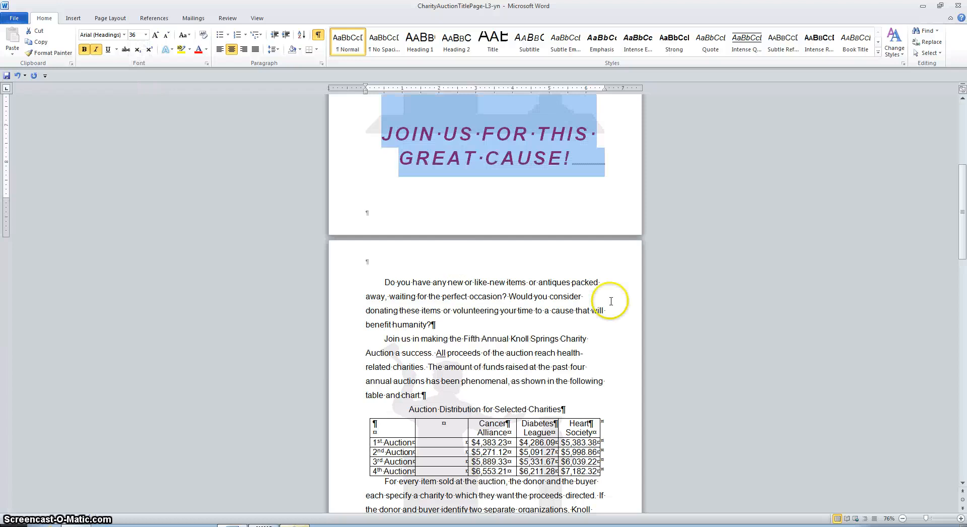
Cut "very much" from the closing thank-you sentence on the last page so it reads "Thank you!"
scroll(702, 354, "down", 5)
scroll(702, 354, "up", 10)
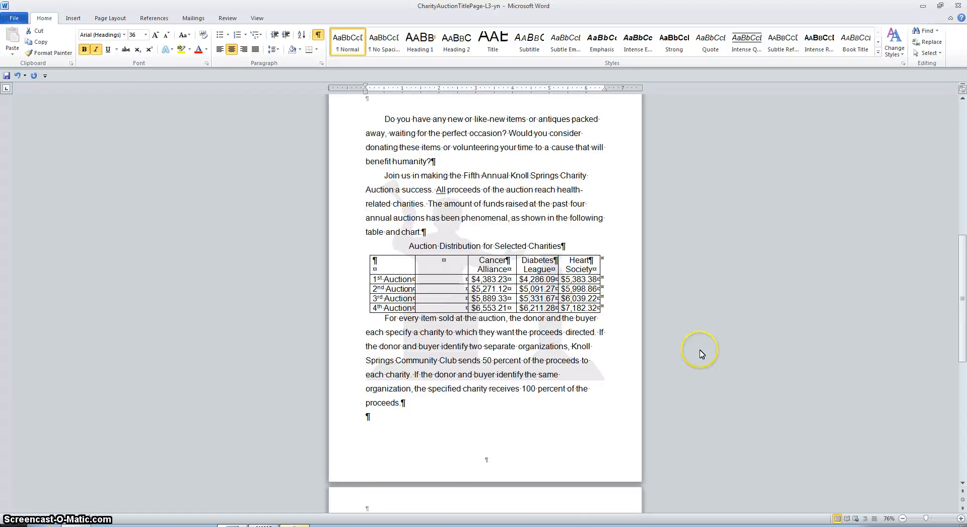
scroll(701, 354, "up", 1)
scroll(702, 354, "down", 5)
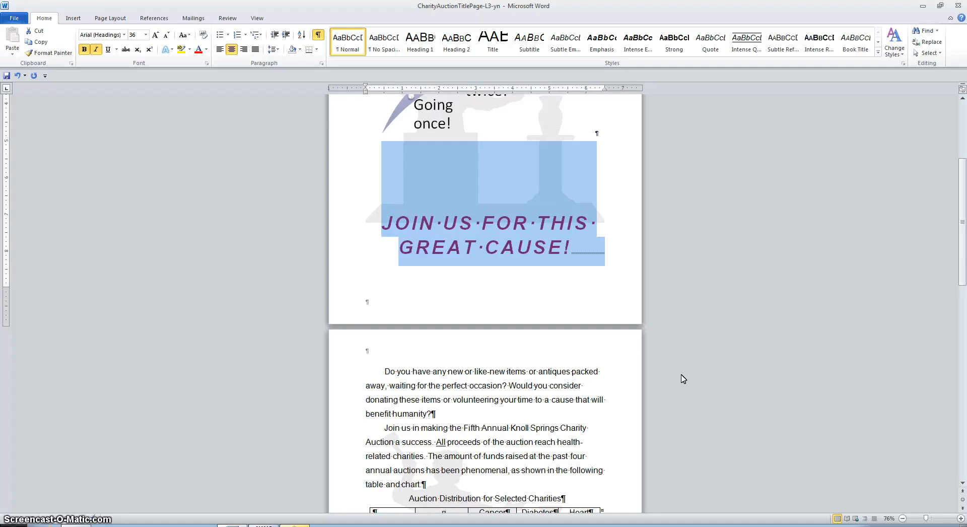
scroll(683, 379, "up", 9)
scroll(683, 378, "up", 2)
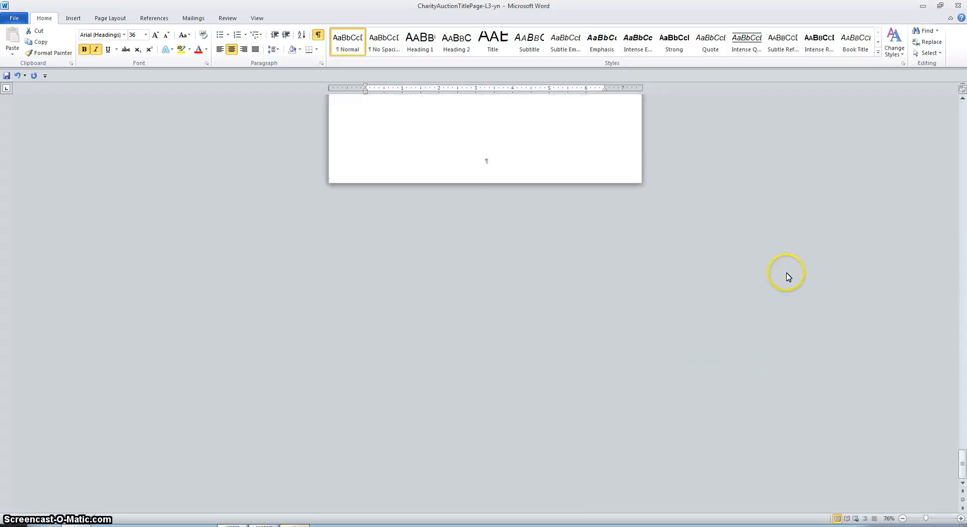
left_click_drag(962, 450, 846, 358)
left_click_drag(407, 261, 446, 262)
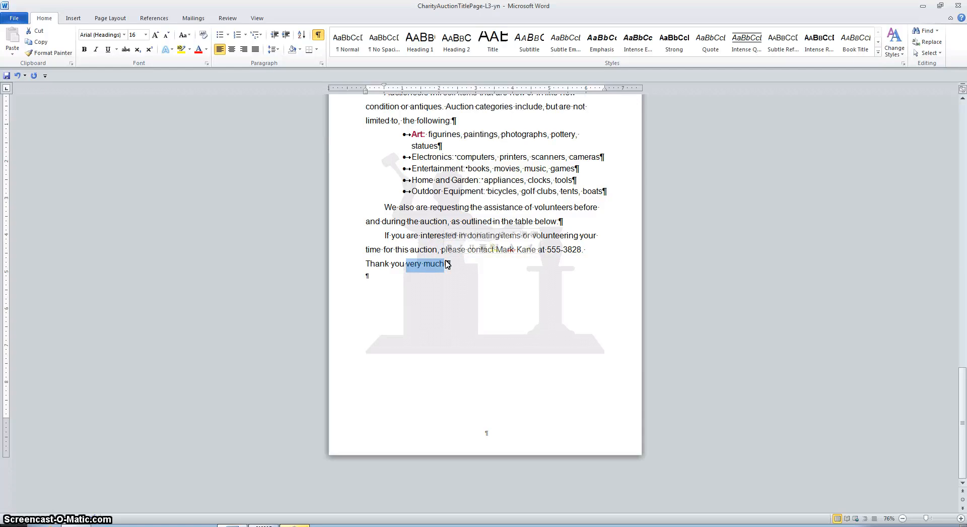
left_click(40, 33)
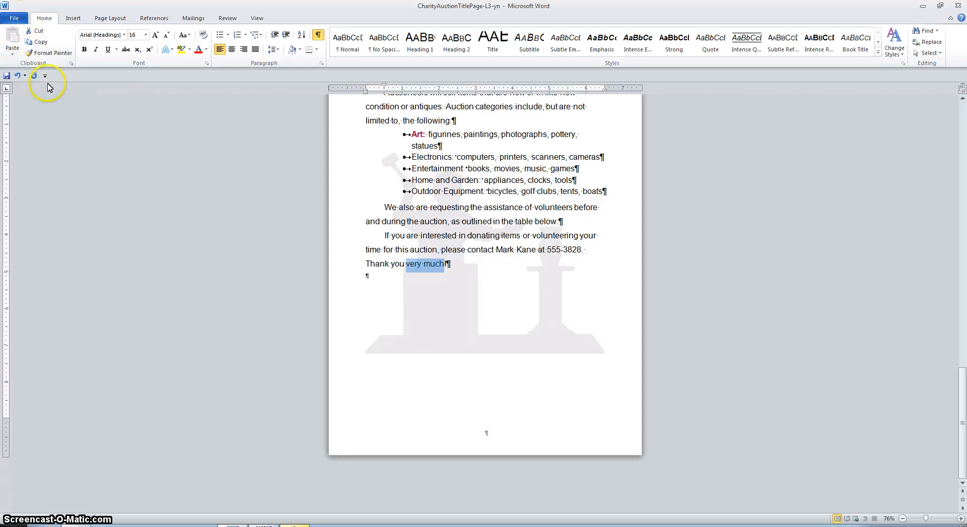
left_click(37, 34)
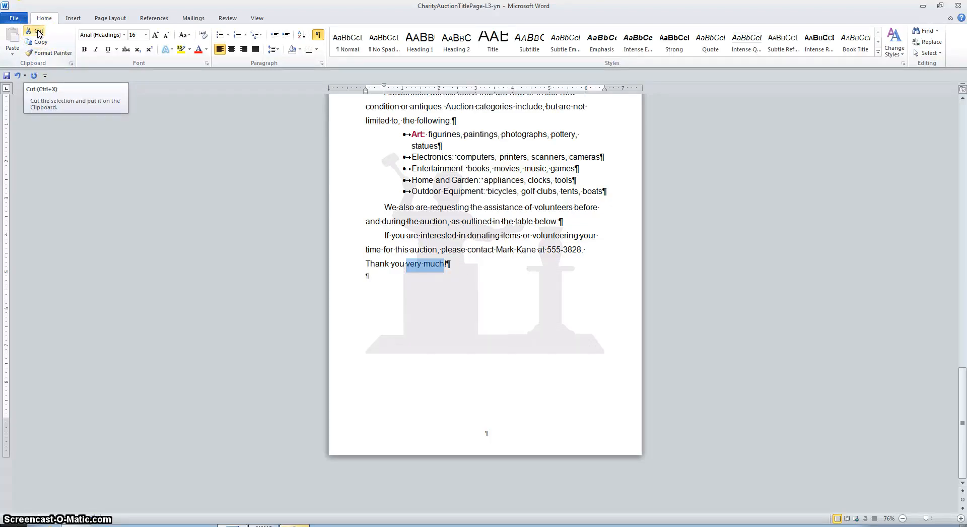
left_click(39, 32)
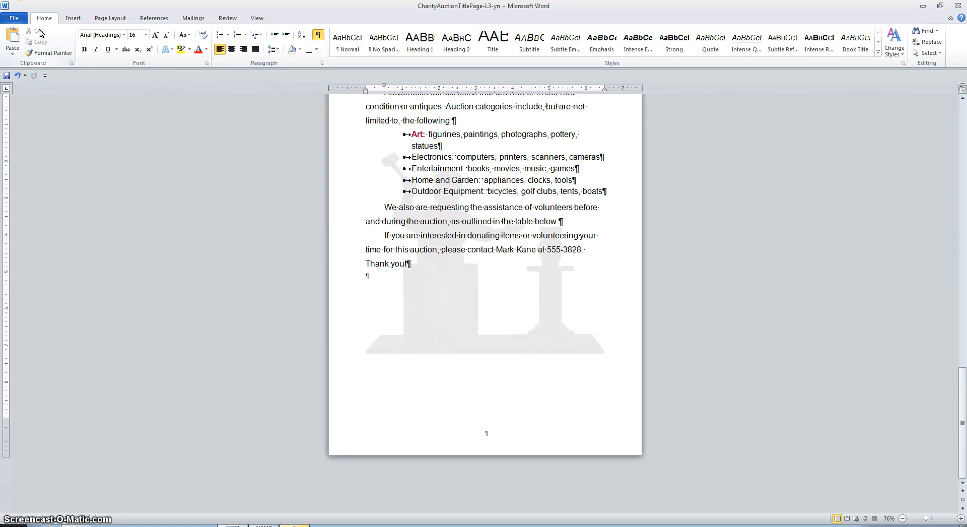
type("!")
Use Go To to jump to section 2 of the document
key("ctrl+g")
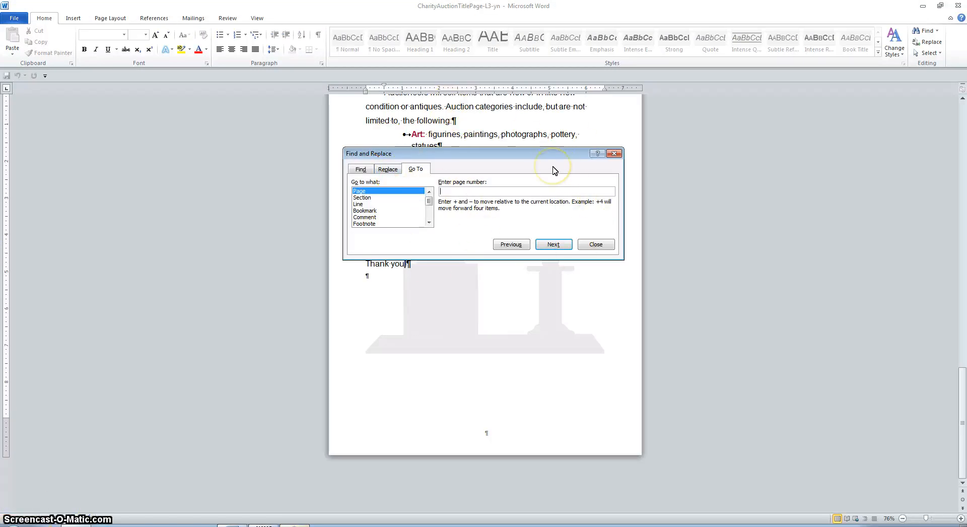
left_click(421, 176)
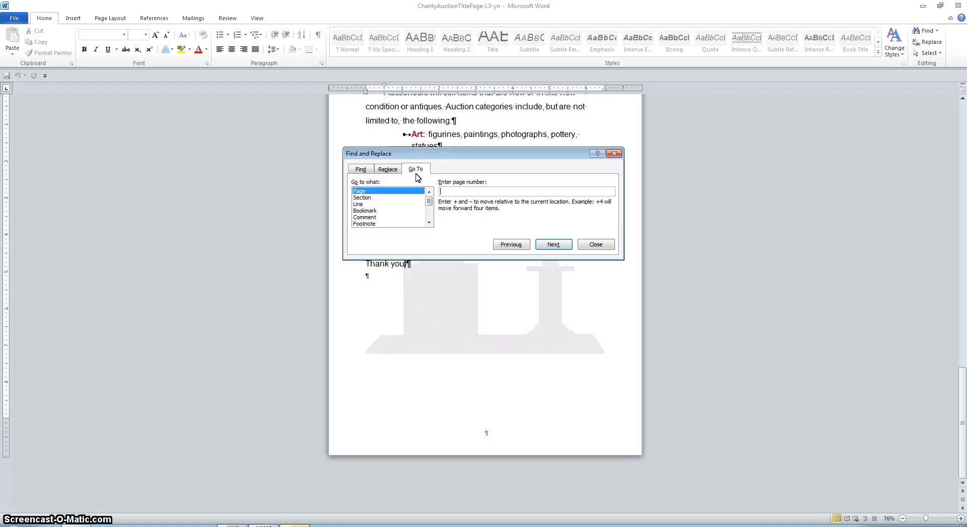
left_click(361, 198)
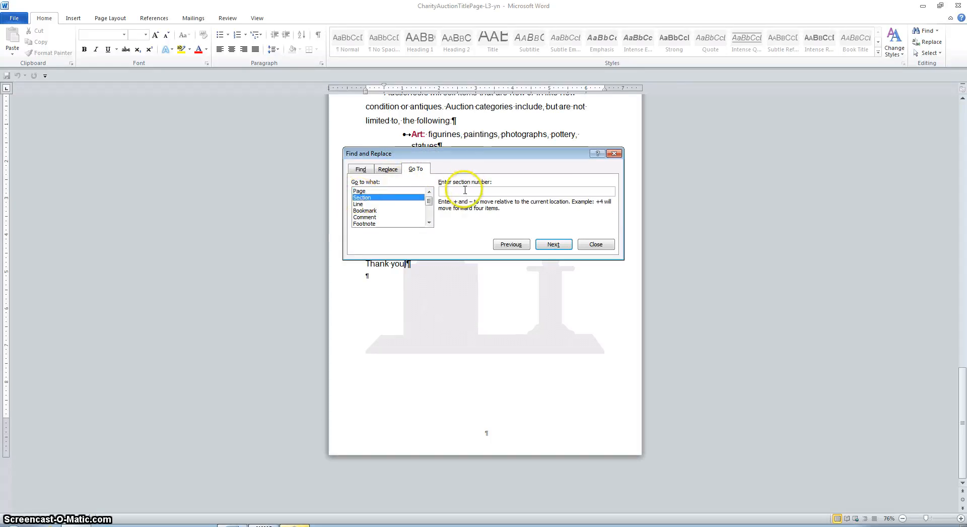
type("2")
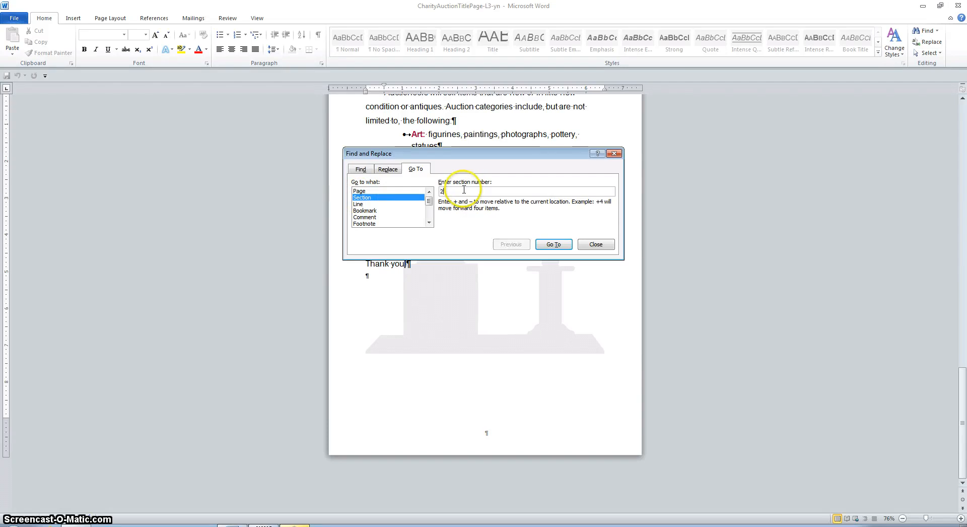
left_click(560, 249)
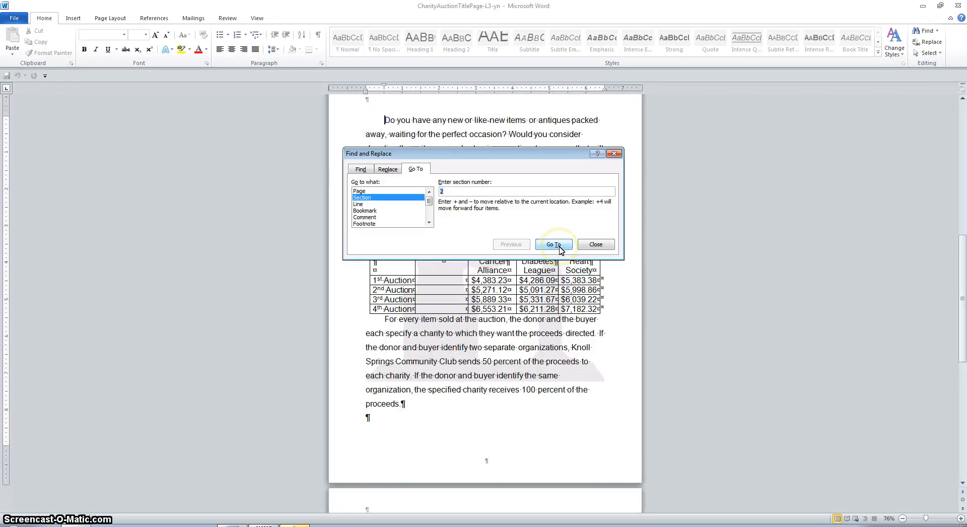
Open the section 2 header for editing, check the section 1 header, and return to section 2
left_click(596, 245)
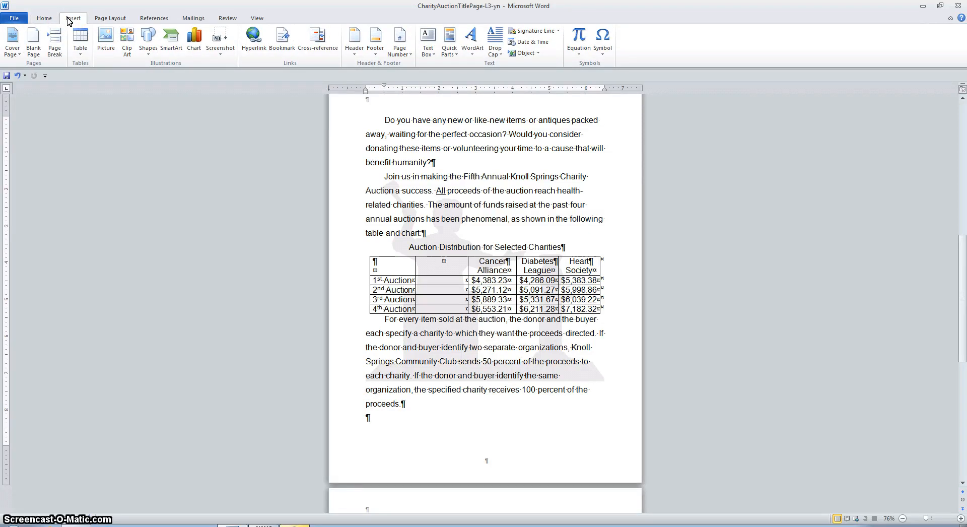
left_click(354, 50)
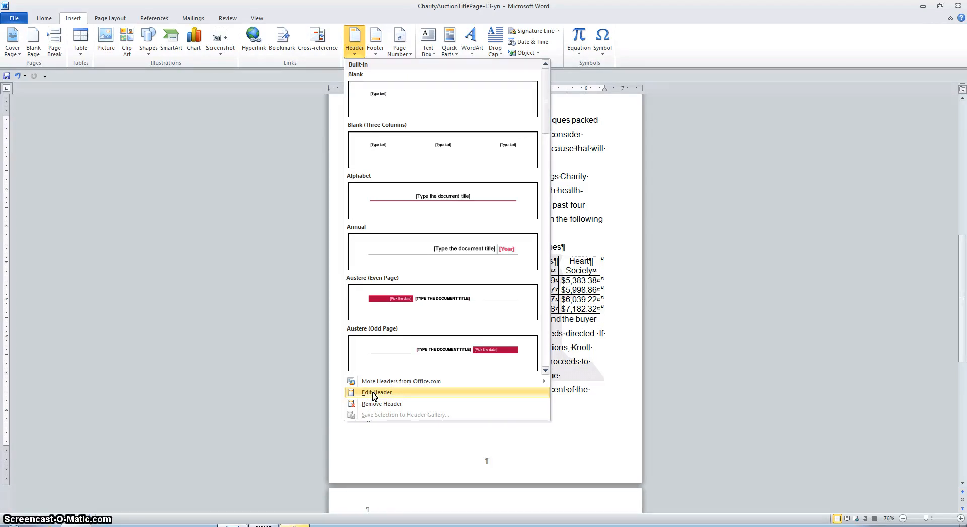
left_click(375, 392)
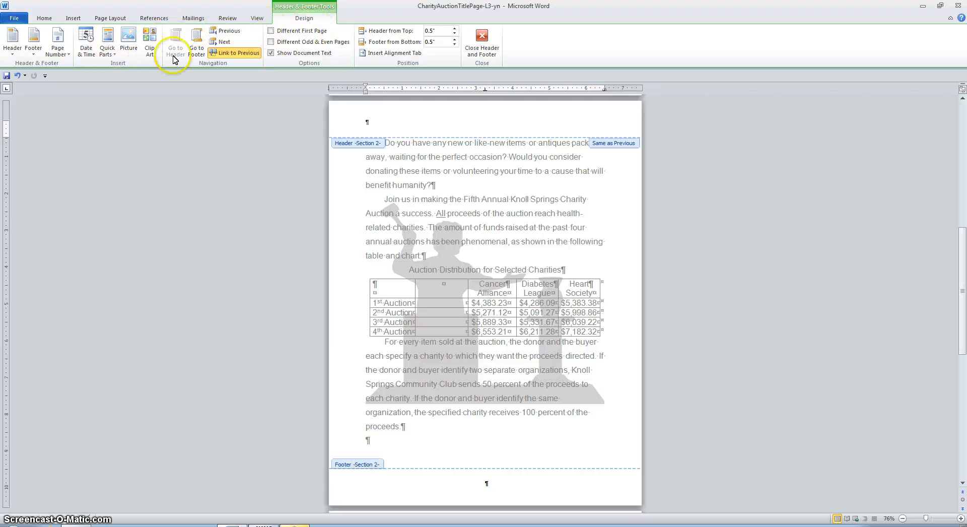
left_click(232, 33)
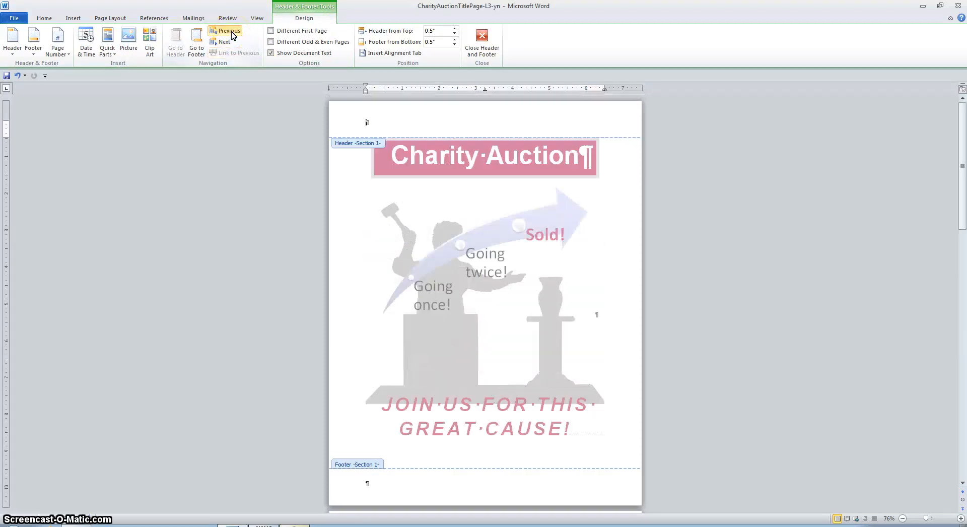
left_click(231, 44)
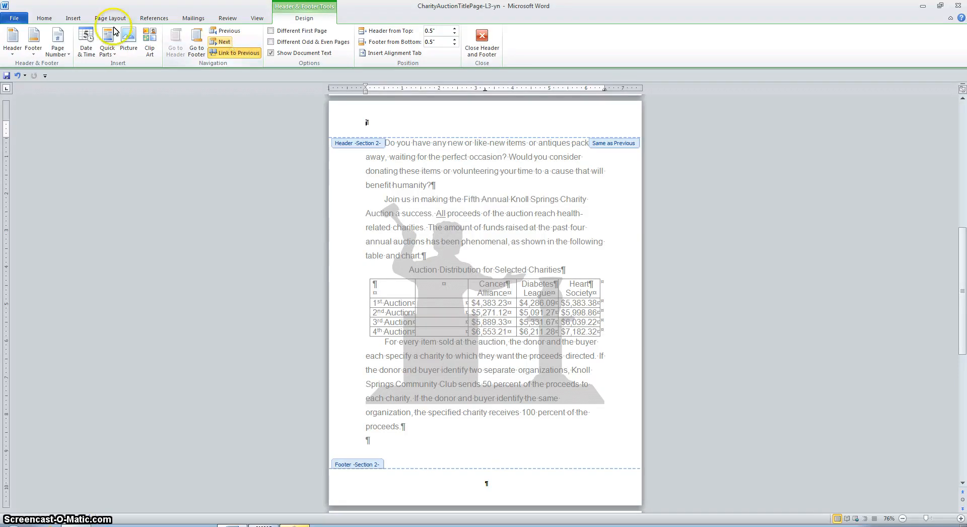
Insert the built-in Alphabet header in section 2 and select its document title placeholder
left_click(14, 53)
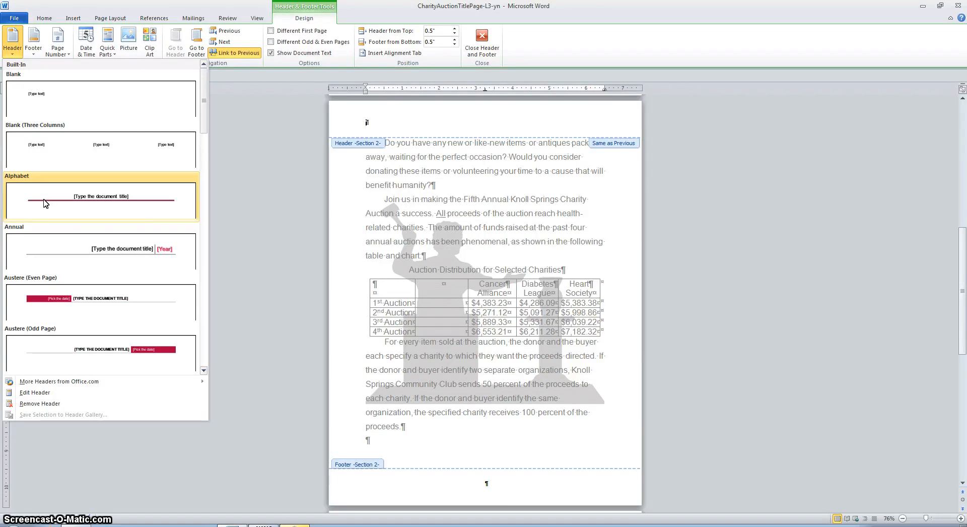
left_click(45, 203)
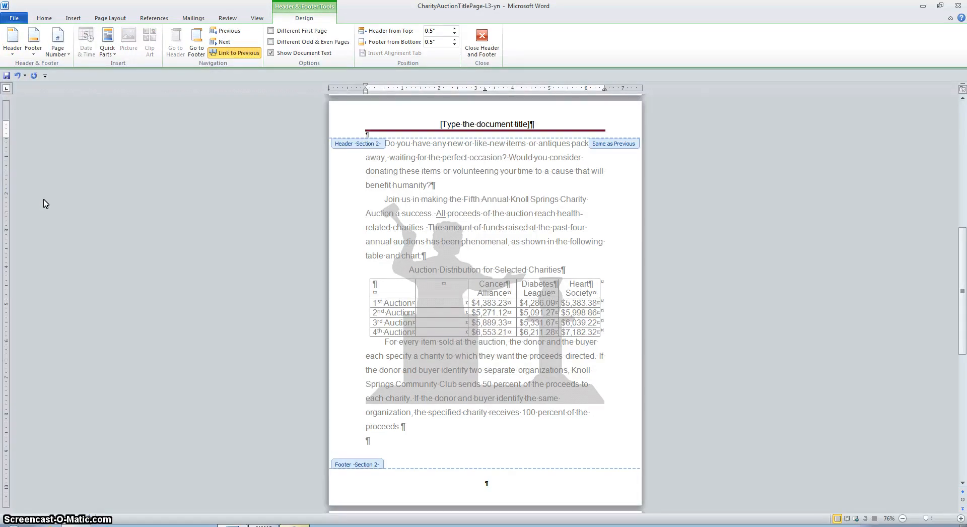
left_click(474, 122)
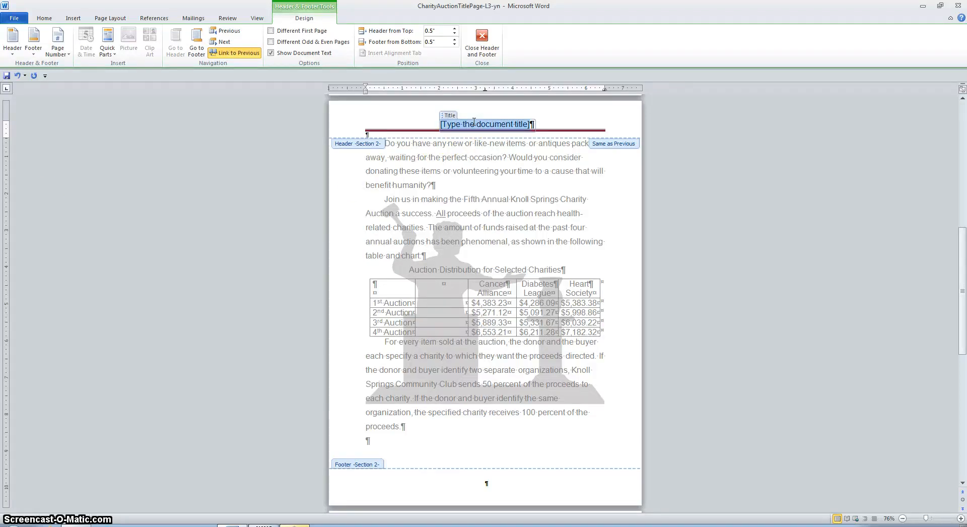
type("Fi")
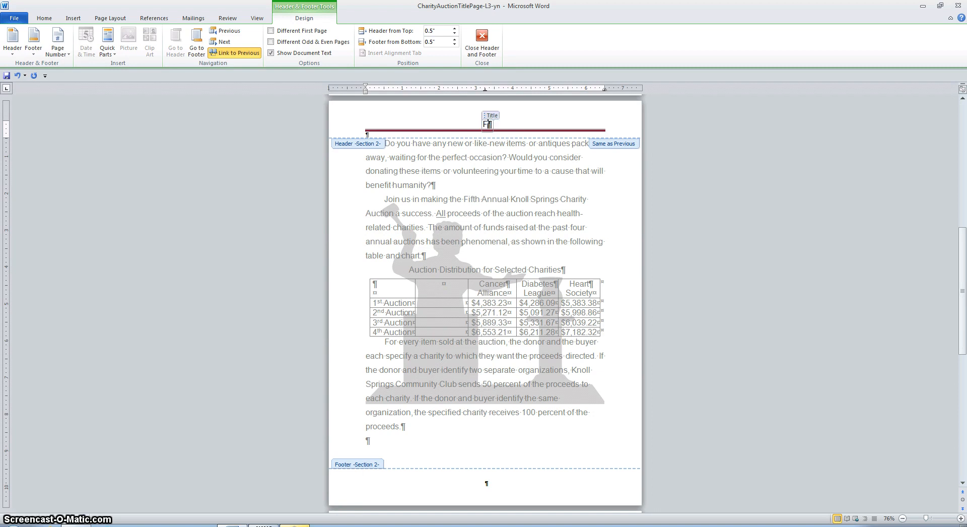
type("ft")
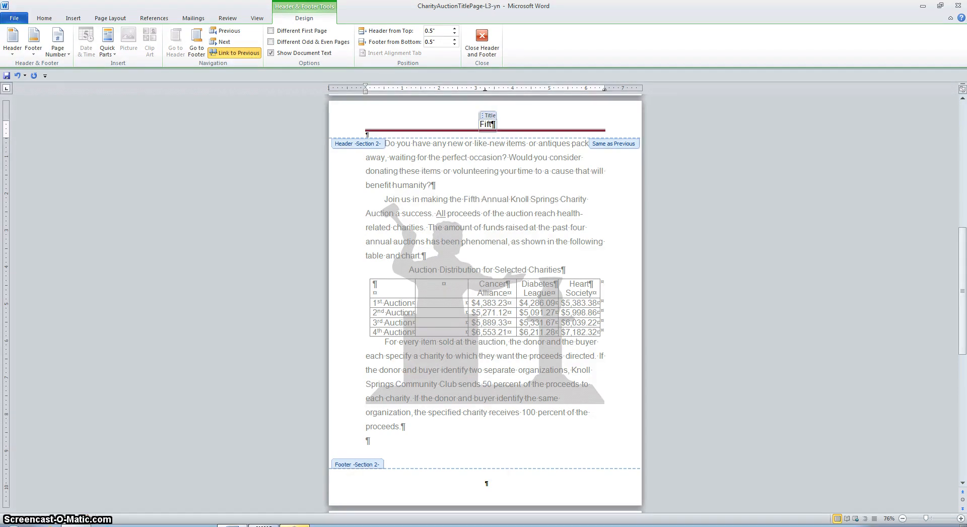
type("h a")
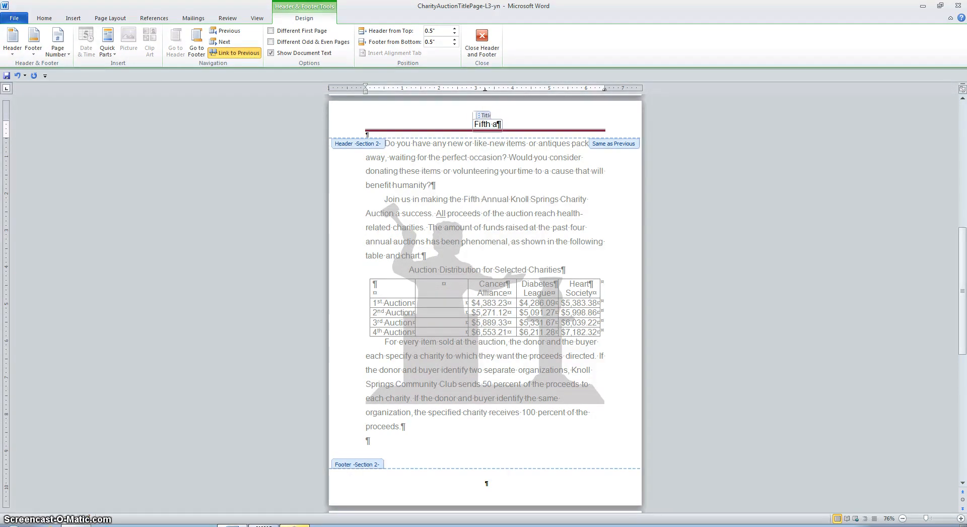
type("nnual K")
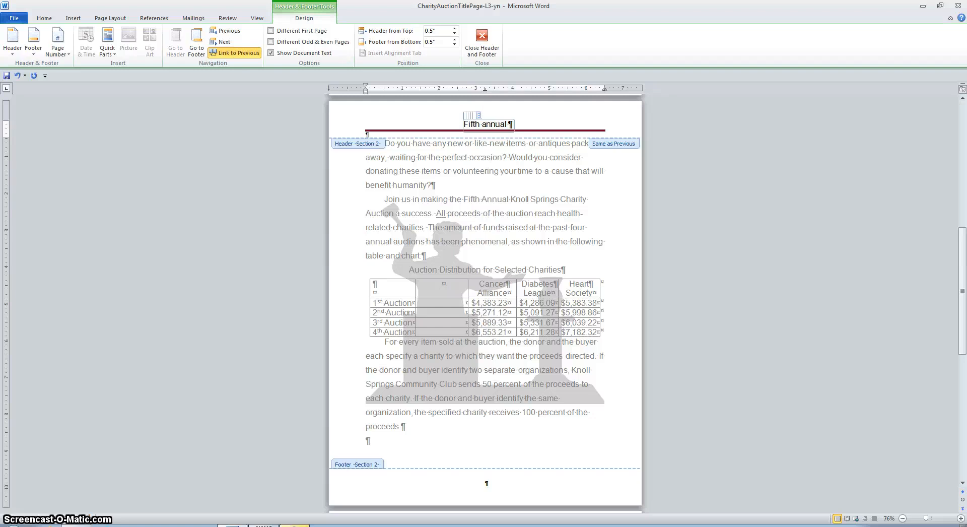
key("BackSpace")
key("BackSpace")
key("BackSpace")
key("BackSpace")
key("BackSpace")
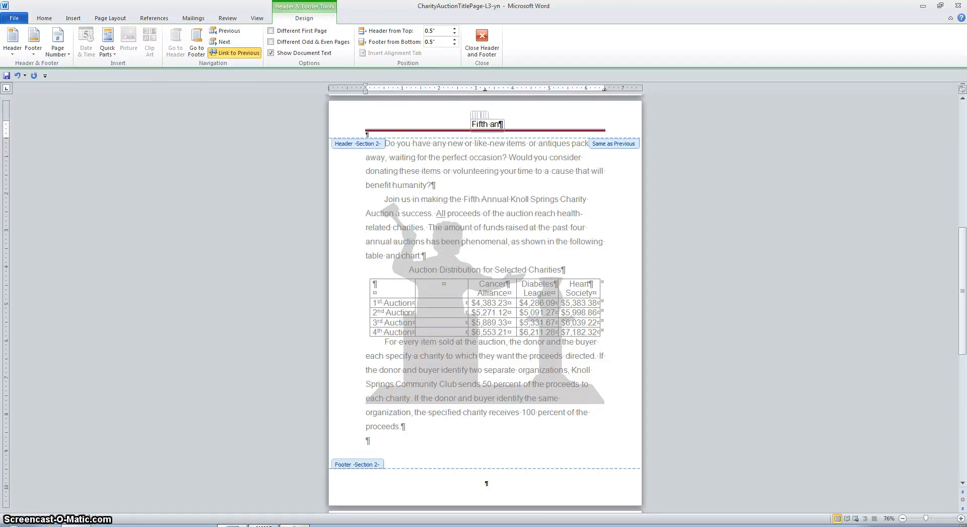
key("BackSpace")
key("BackSpace")
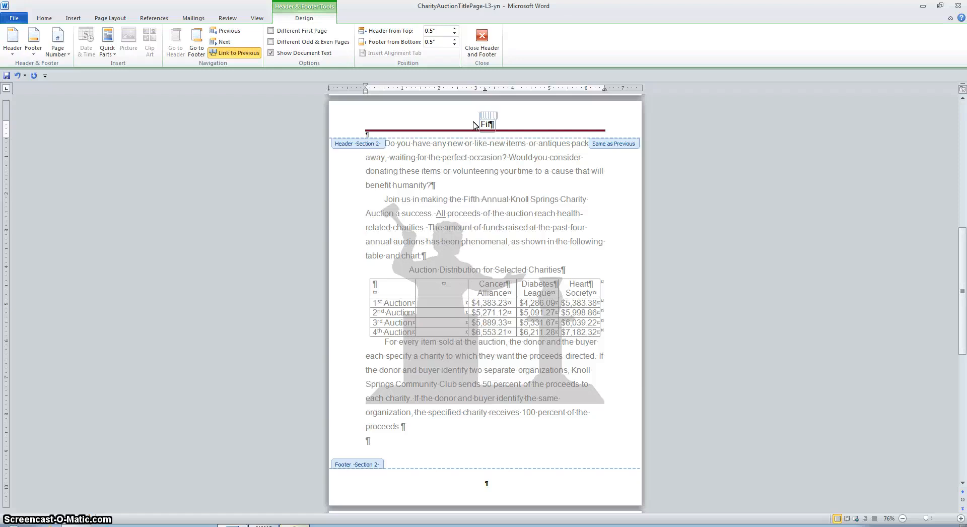
Enter "Fifth Annual Knoll Springs Charity Auction" as the document title in the section 2 header
type("F")
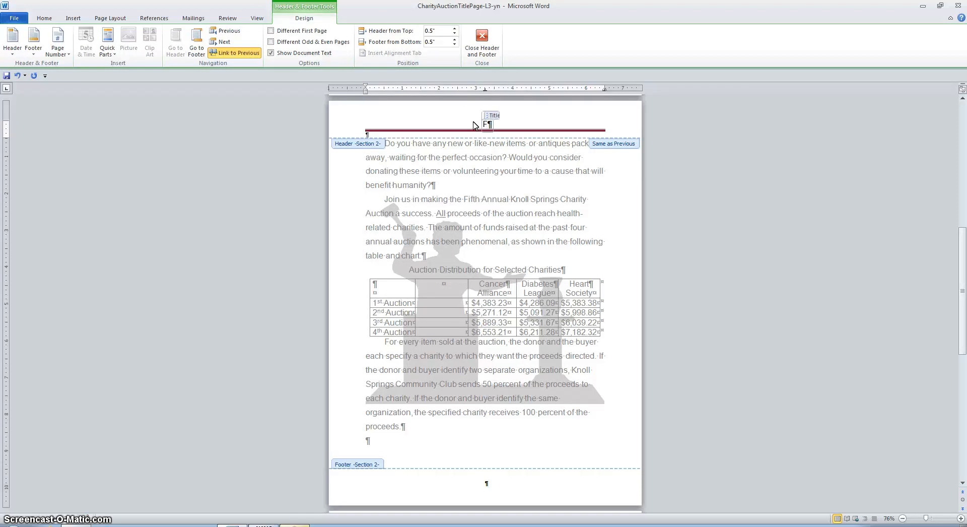
type("ifth")
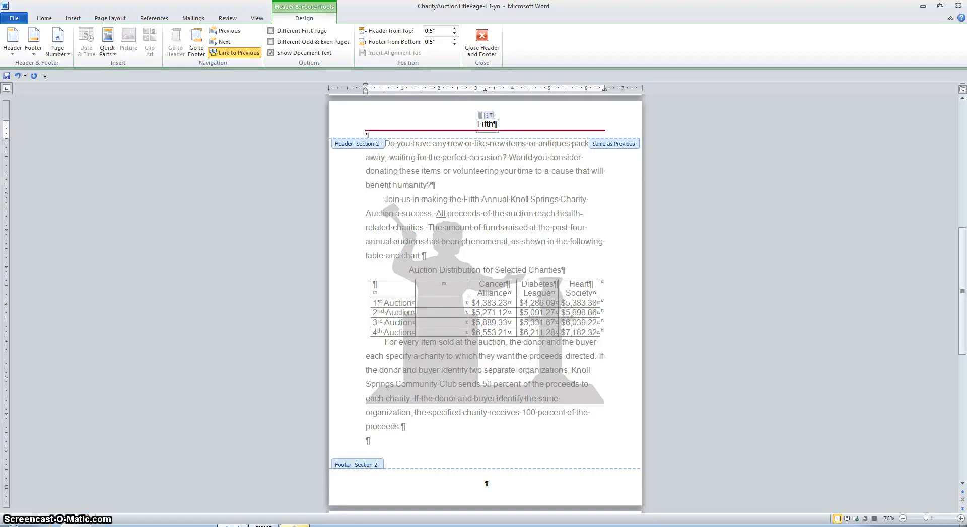
type(" Annu")
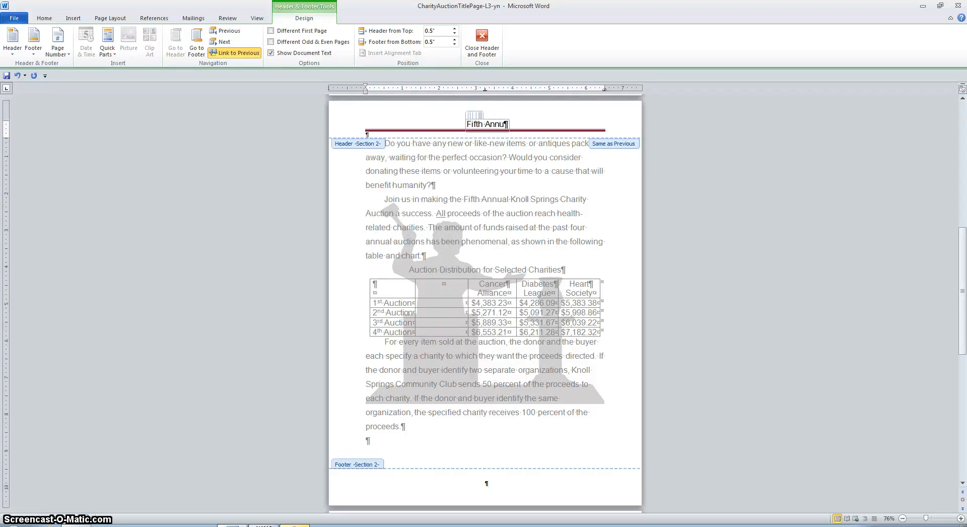
type("al K")
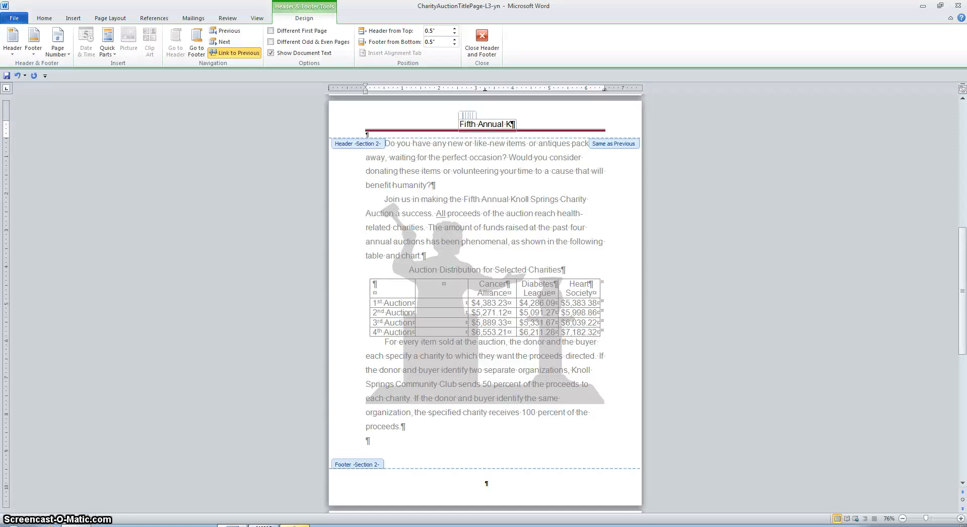
type("noll ")
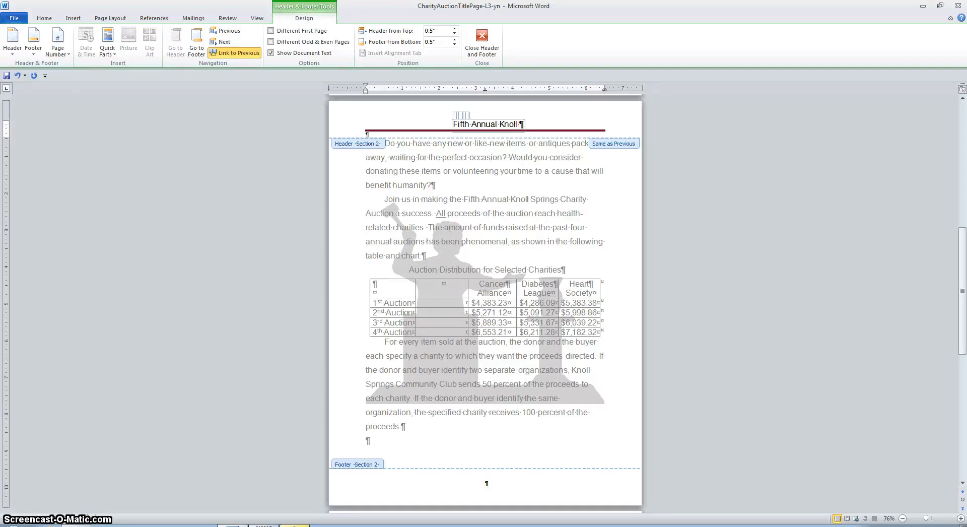
type("Sprin")
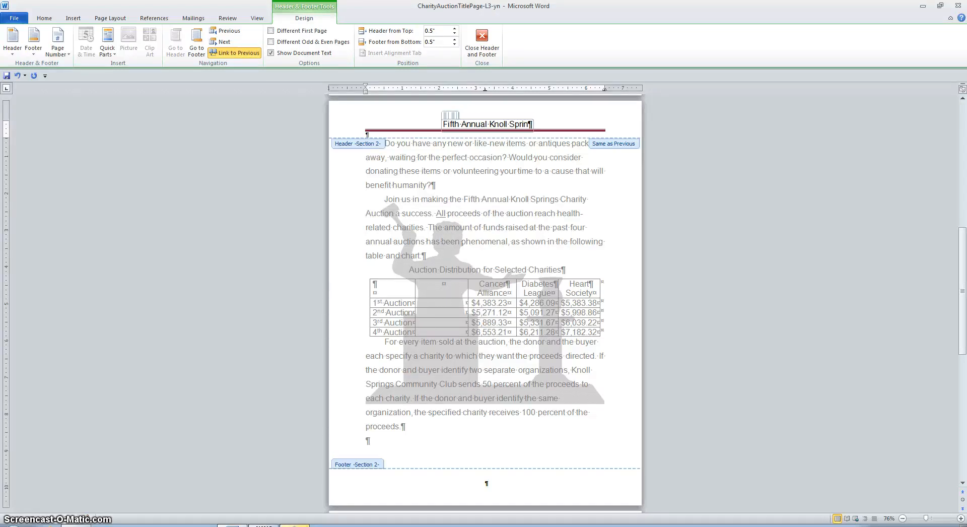
type("gs Ch")
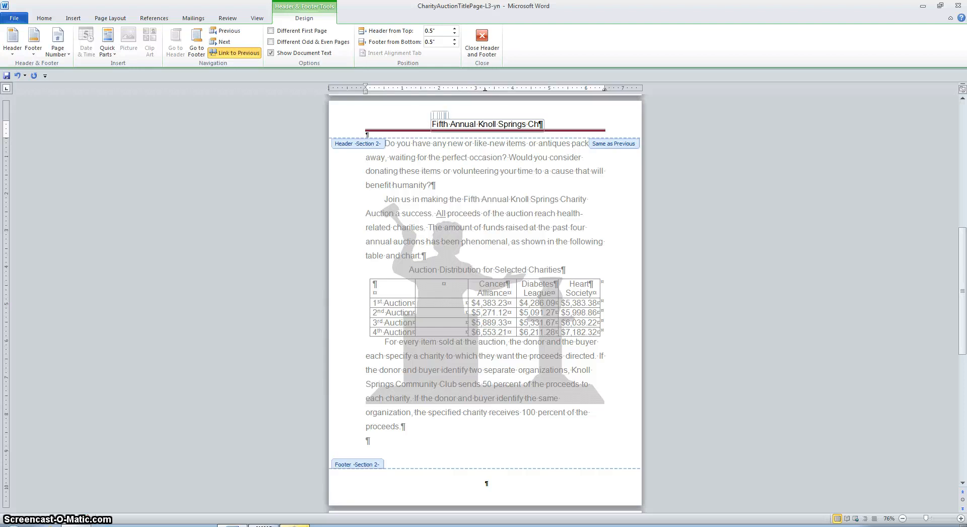
type("arity ")
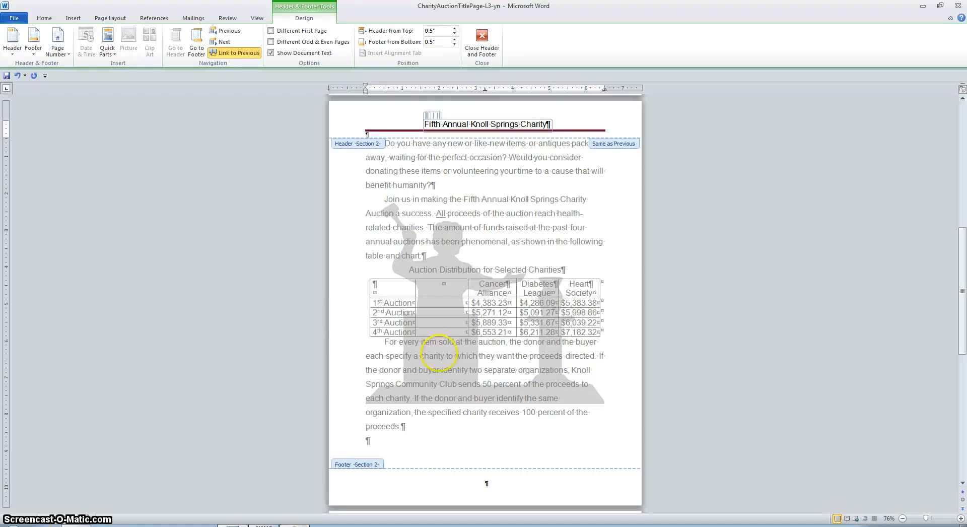
type("Aucti")
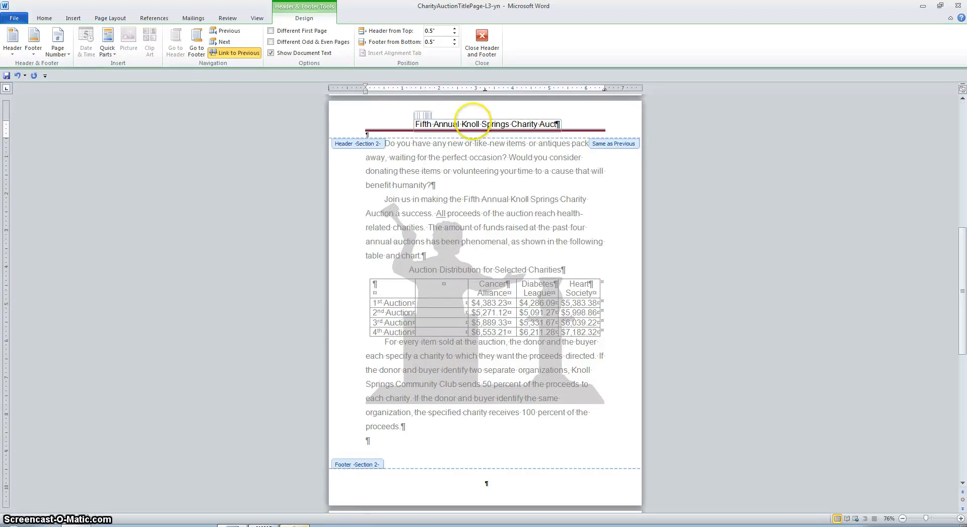
type("on")
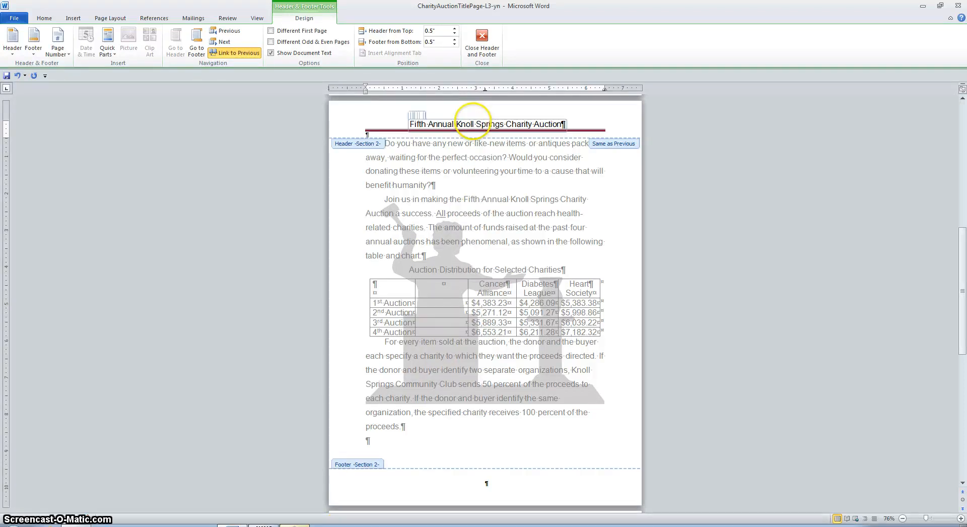
Move from the header to the section 2 footer and insert the built-in Alphabet footer
double_click(351, 475)
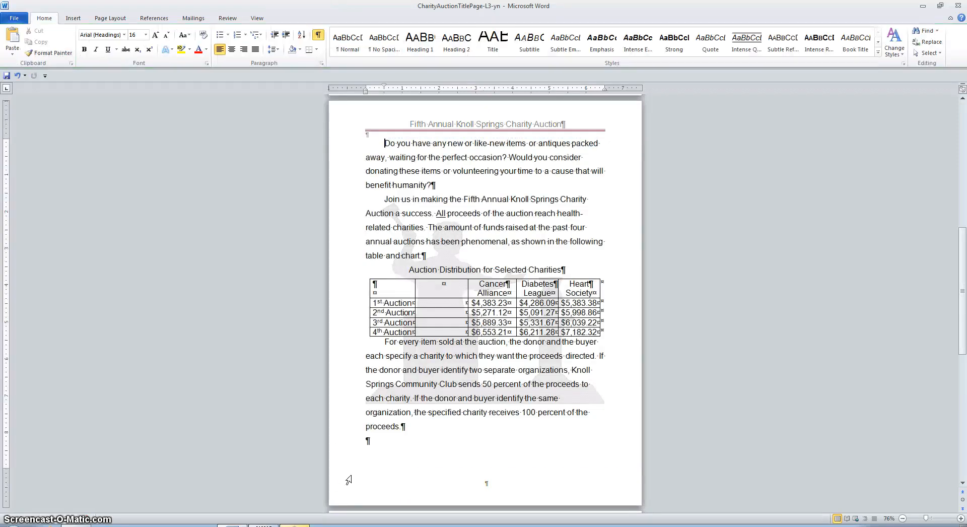
left_click(351, 476)
double_click(387, 479)
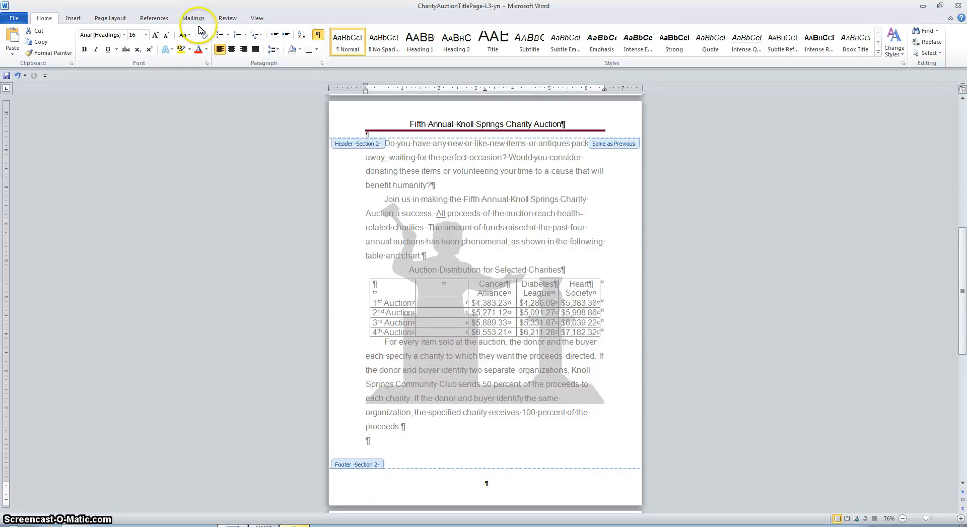
left_click(73, 19)
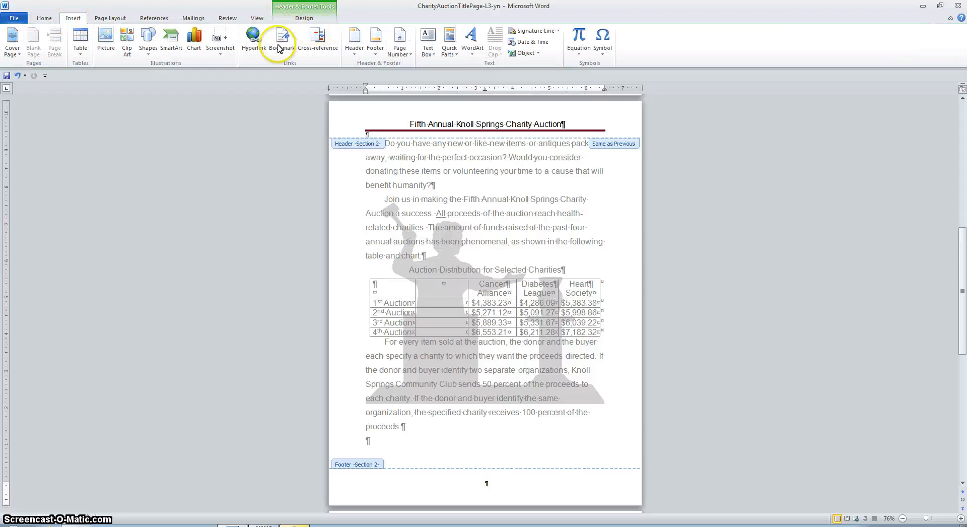
left_click(377, 50)
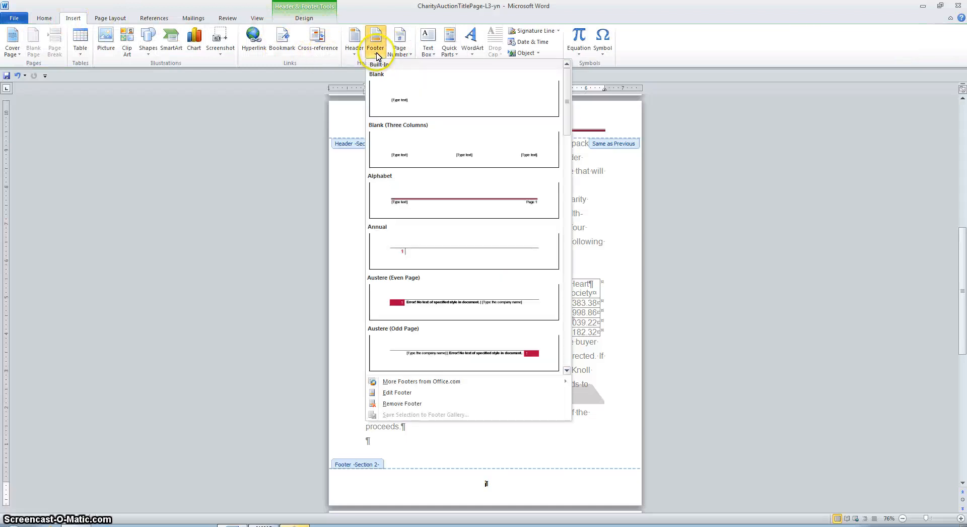
left_click(408, 190)
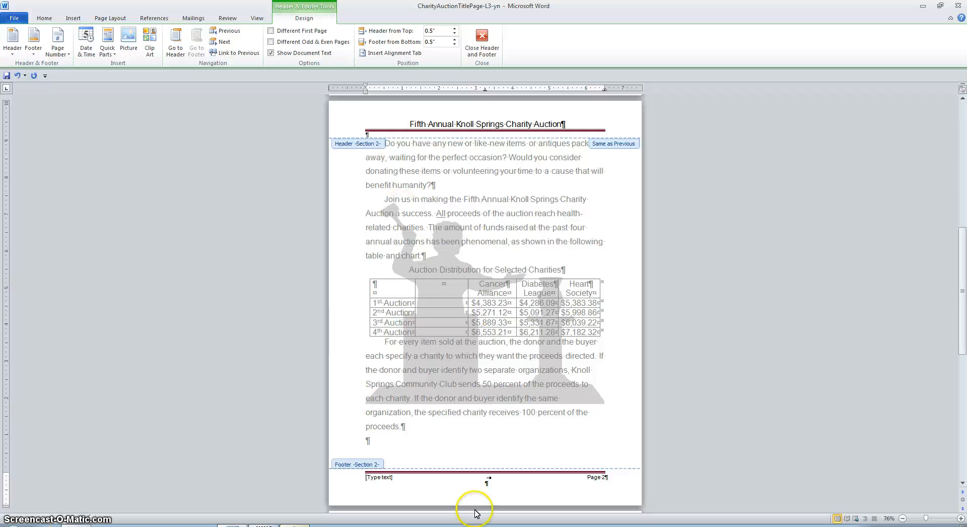
Replace the footer's text placeholder with "JOIN US FOR THIS GREAT CAUSE!"
left_click(384, 479)
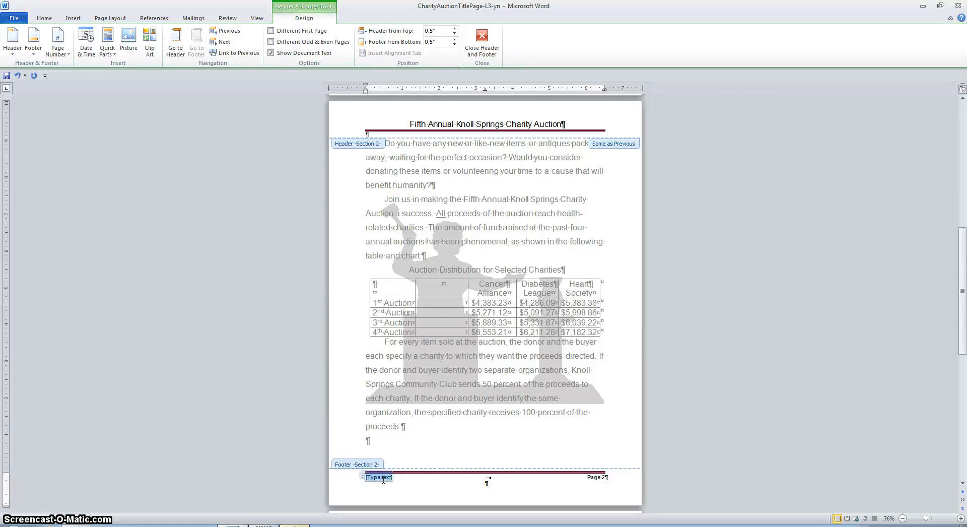
type("J")
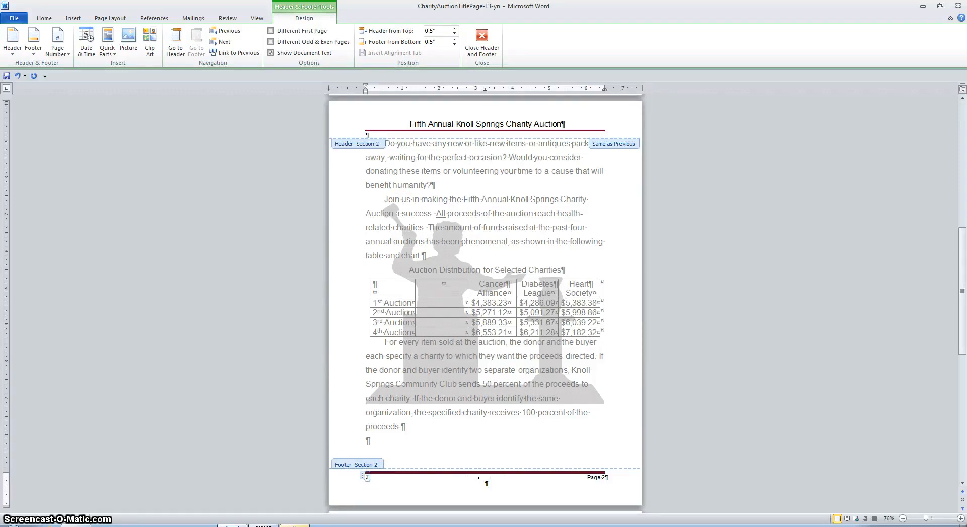
type("OIN ")
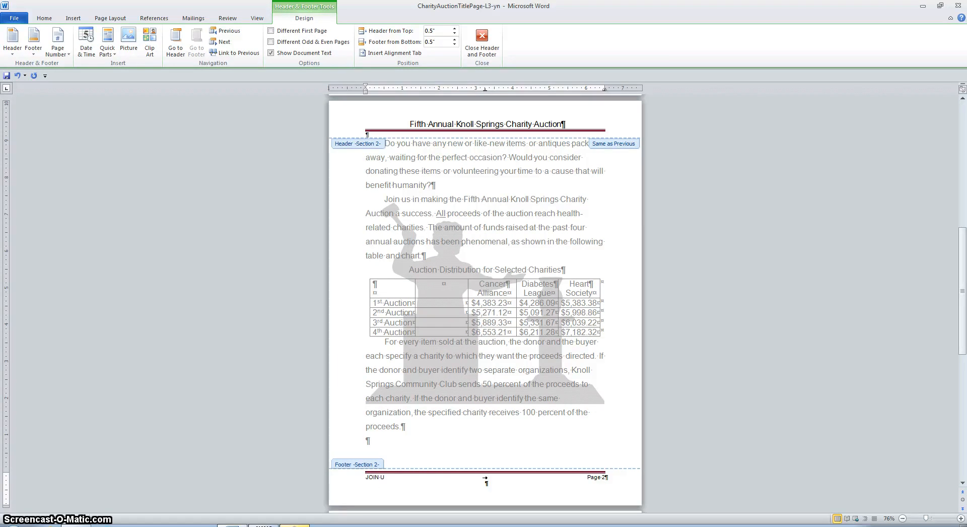
type("US FOR TH")
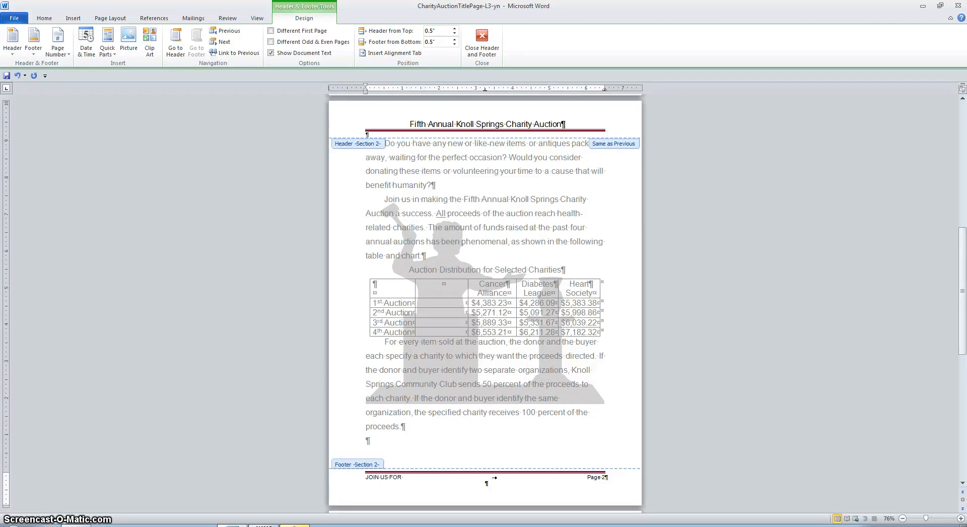
type("IS G")
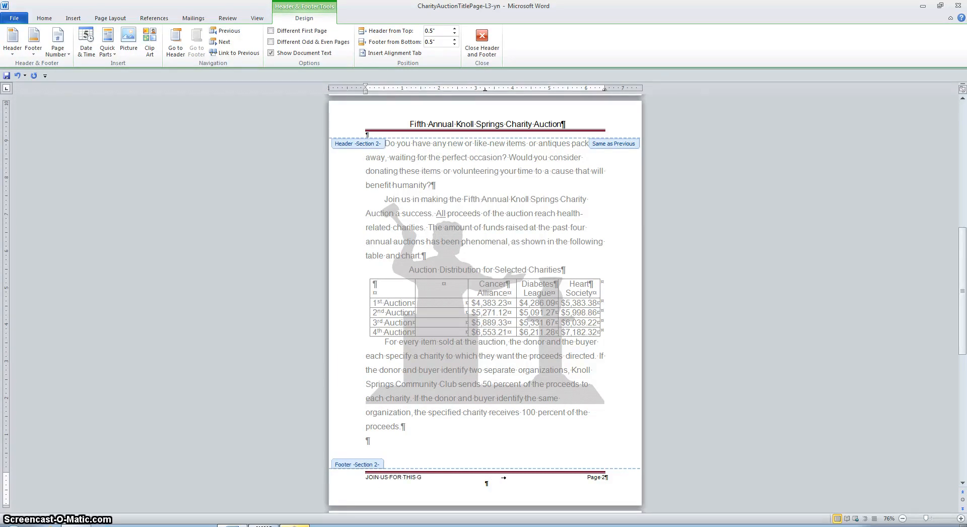
type("REAT CAUSE!")
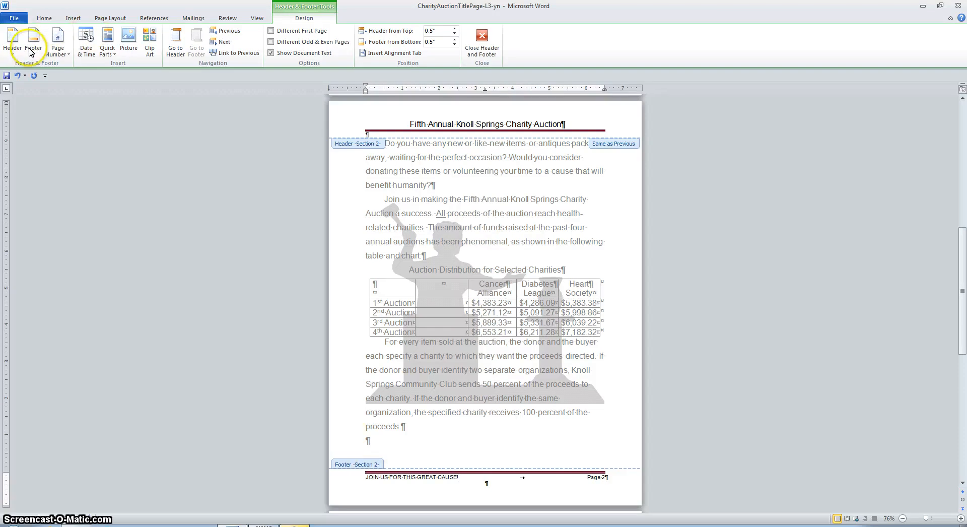
Set the section 2 page numbers to the 1, 2, 3 format starting at 1, and leave header and footer editing
left_click(68, 57)
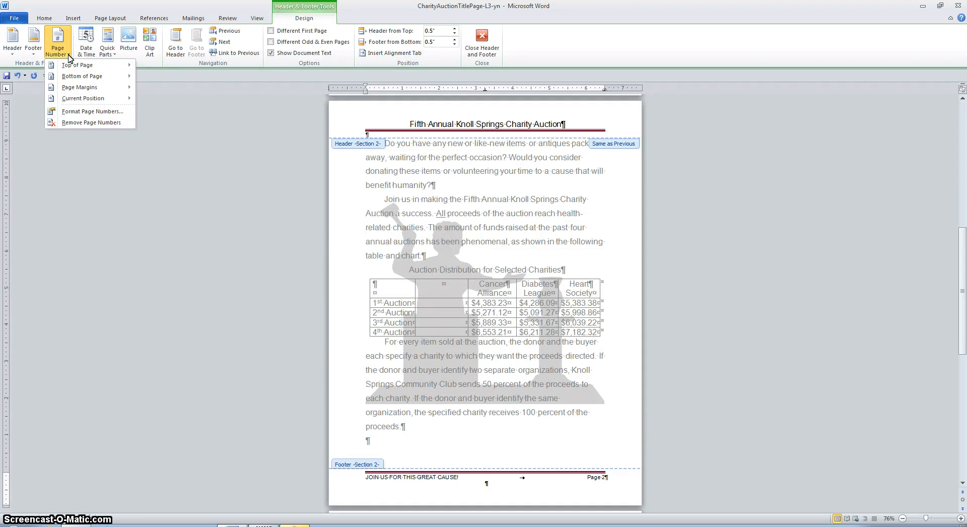
left_click(89, 111)
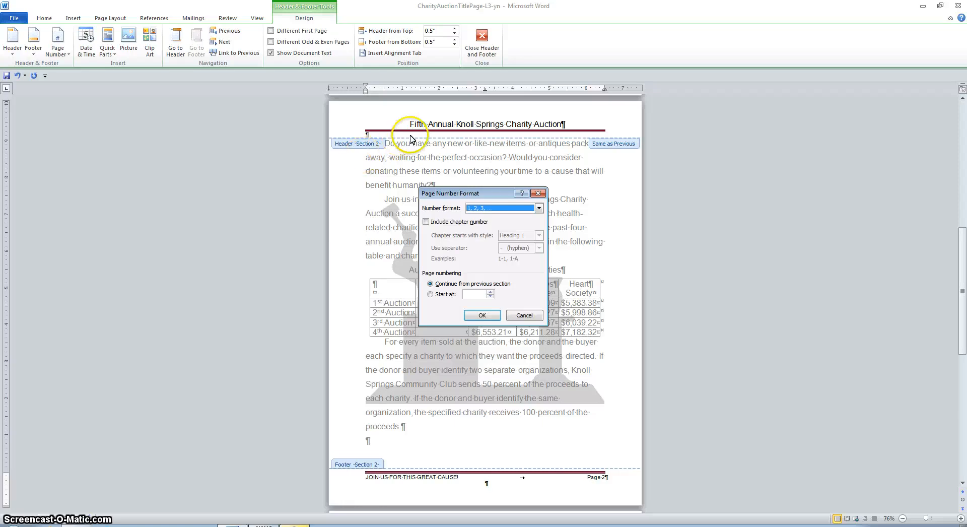
left_click(539, 208)
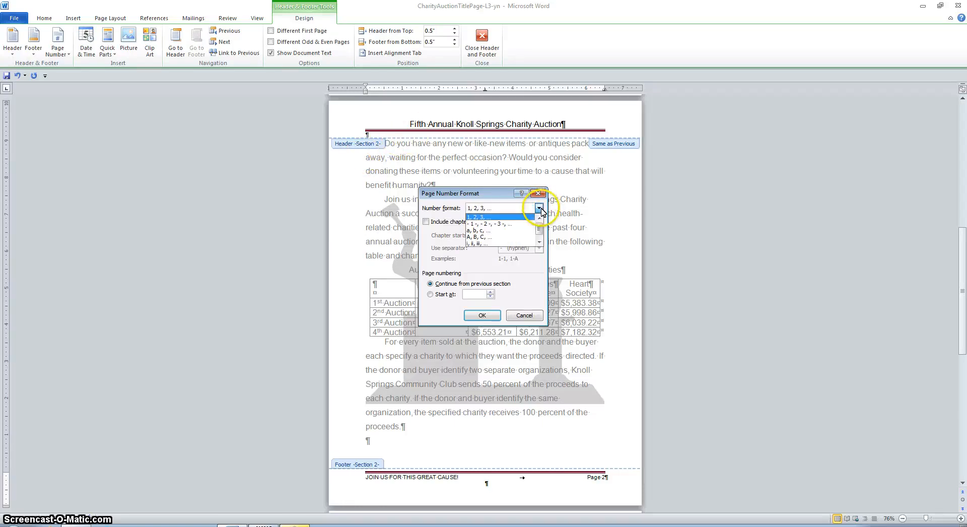
left_click(542, 240)
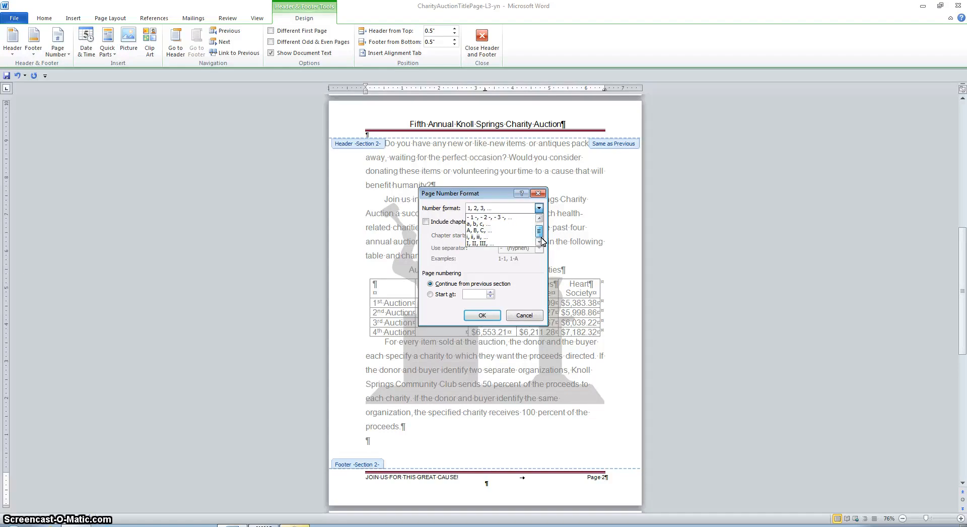
left_click(539, 218)
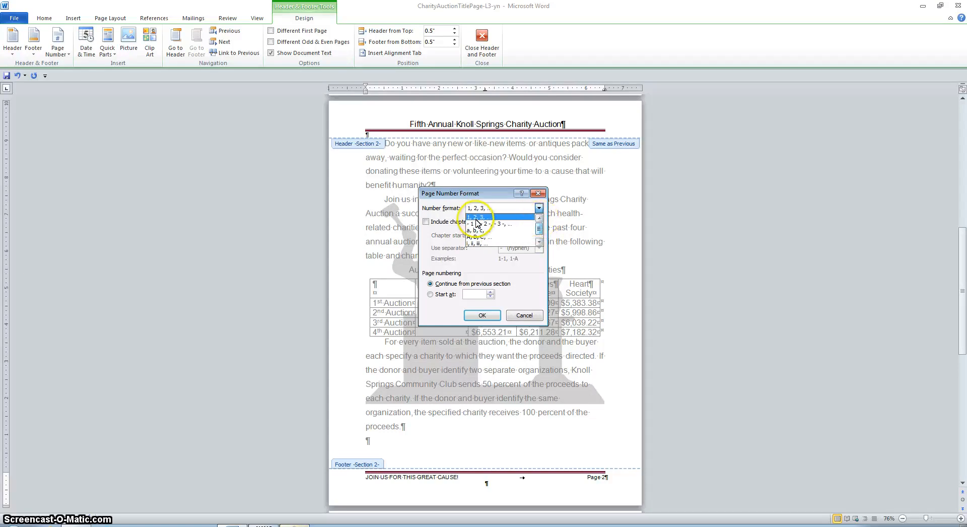
left_click(486, 219)
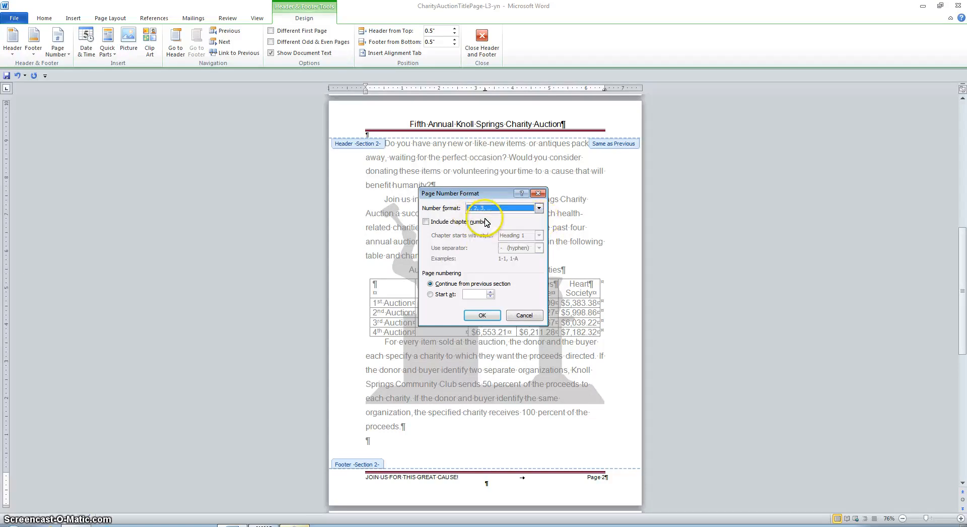
left_click(431, 295)
double_click(478, 294)
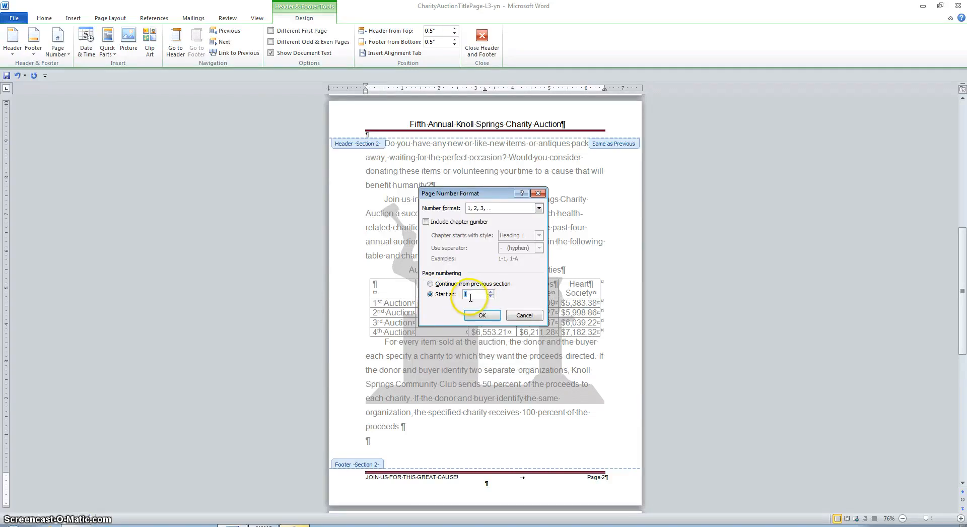
left_click(482, 316)
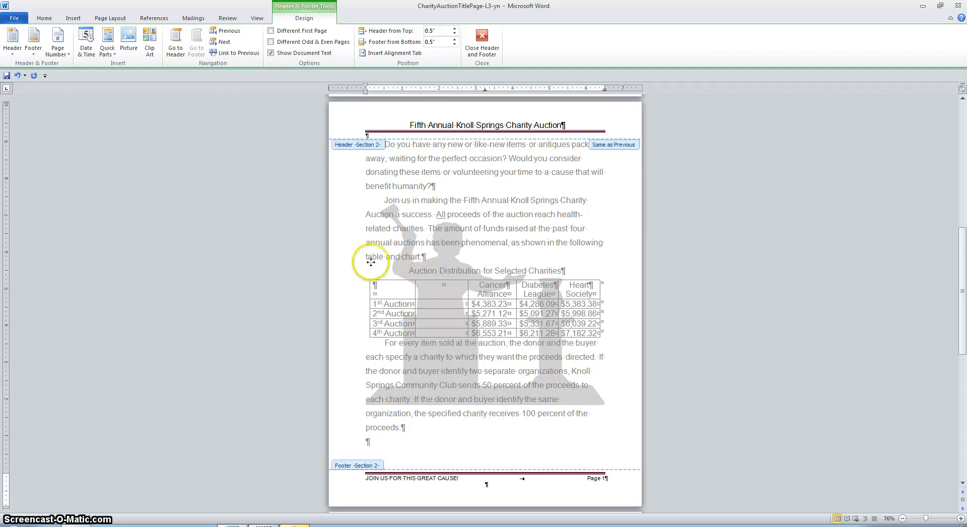
left_click(400, 263)
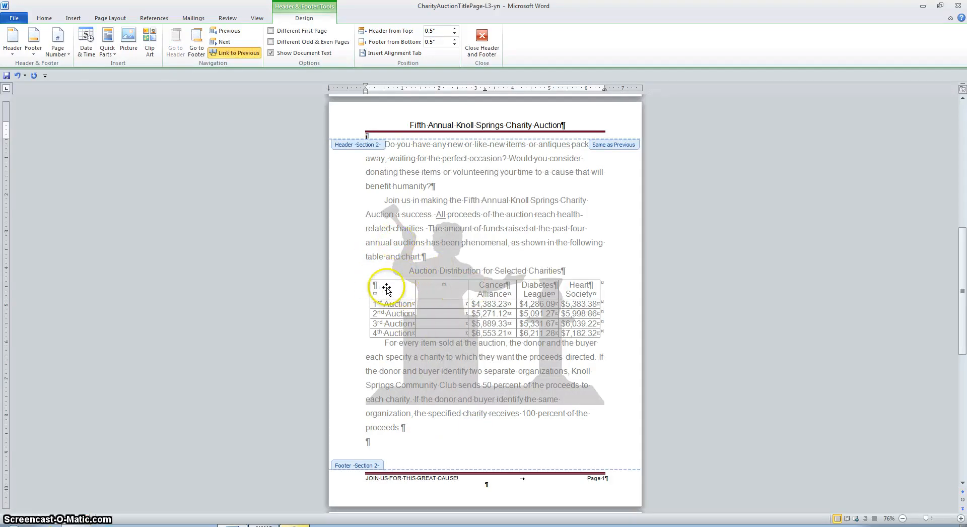
left_click(482, 40)
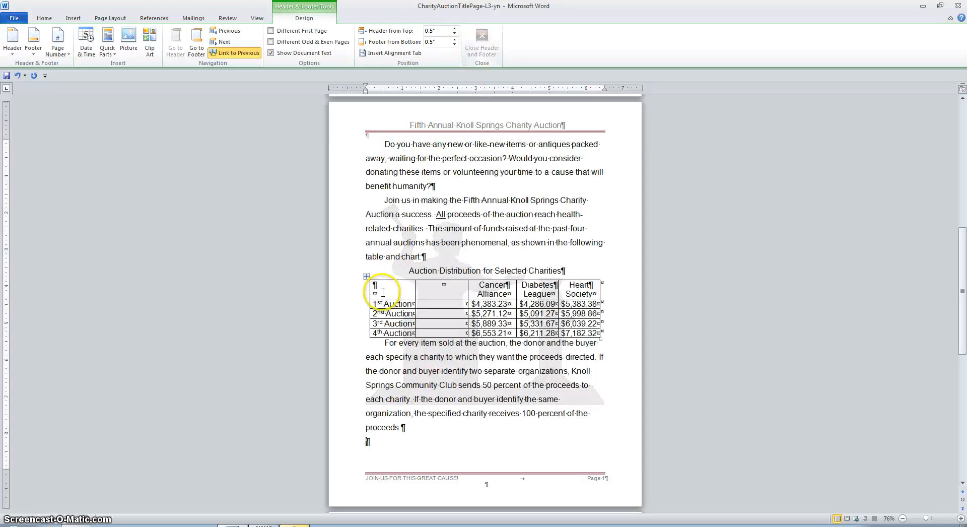
Delete the empty second column from the Auction Distribution for Selected Charities table
left_click(404, 270)
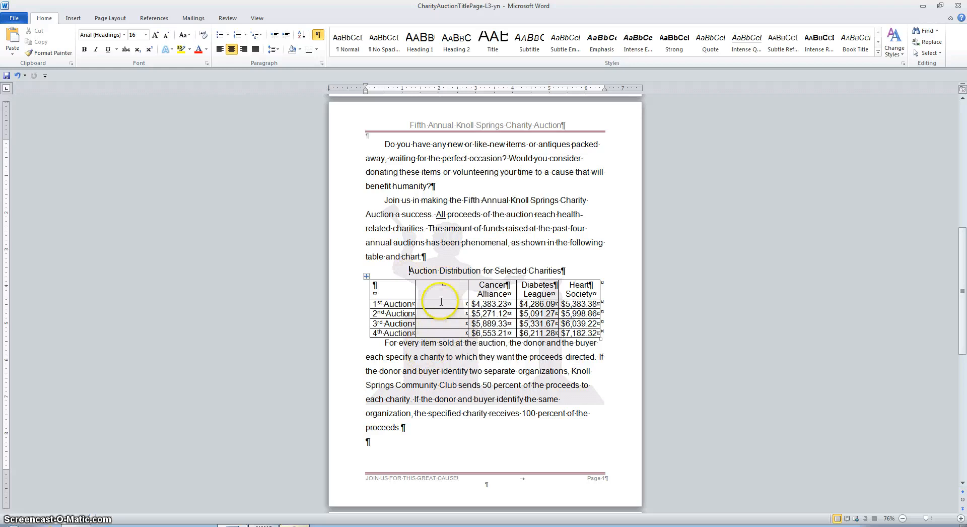
left_click(439, 278)
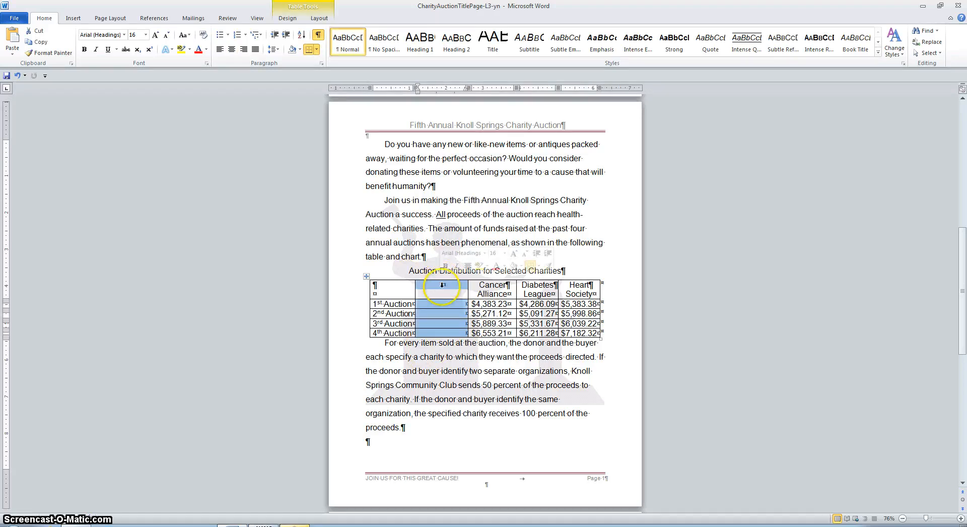
right_click(437, 287)
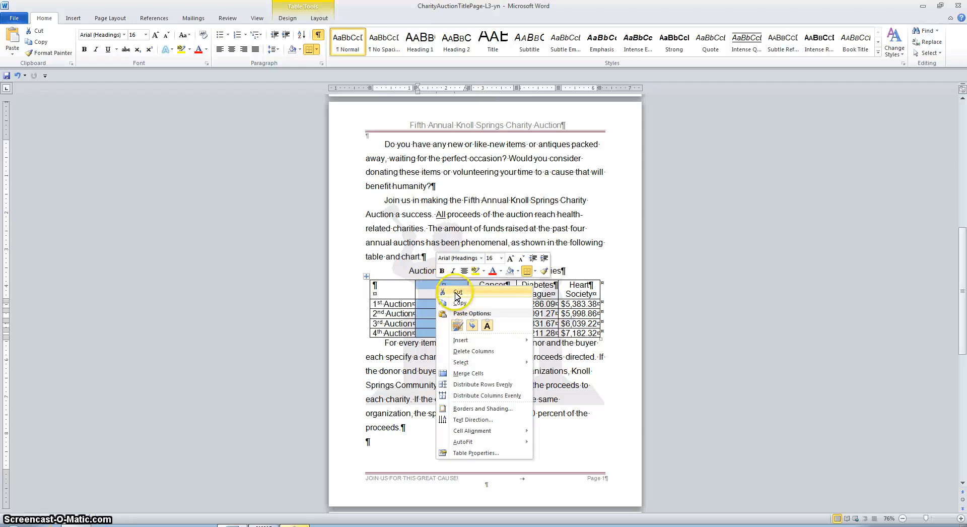
left_click(475, 352)
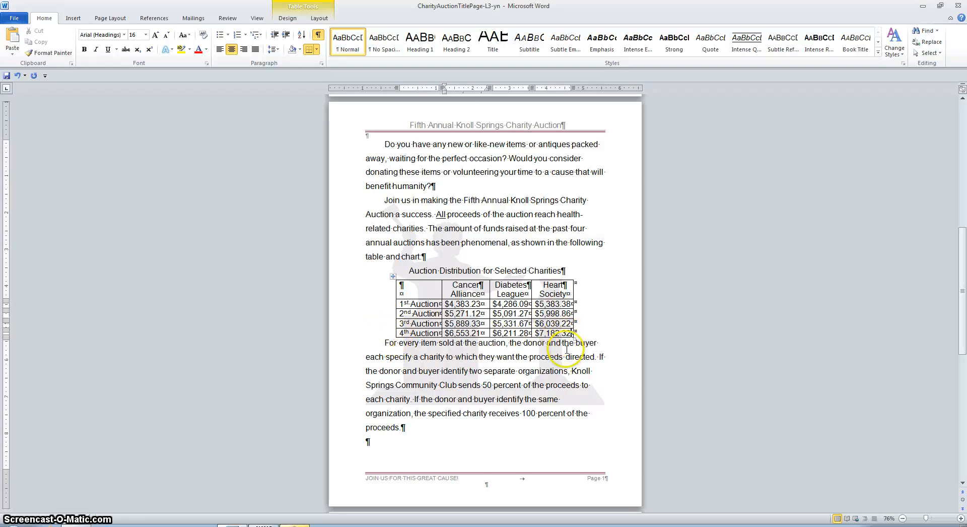
Add a new row below the 4th Auction row of the table and label its first cell "Total"
left_click(570, 332)
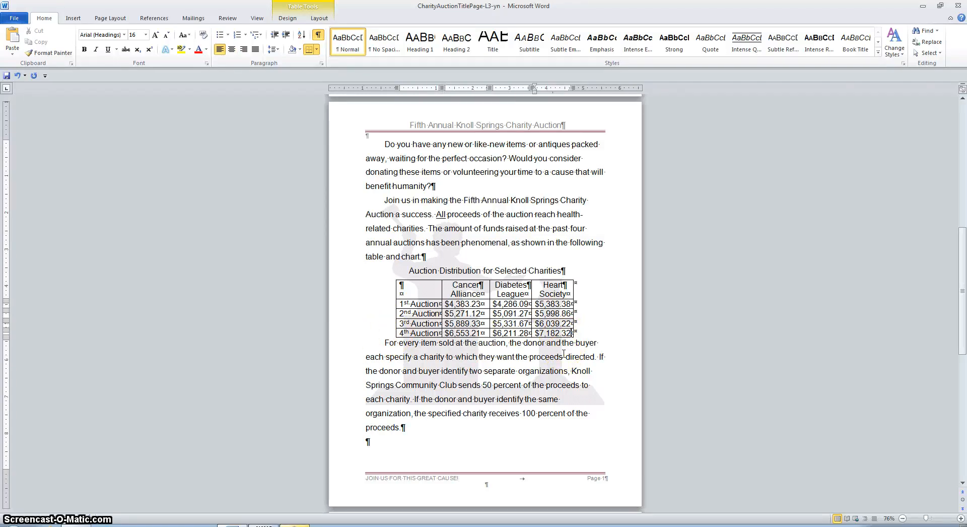
key("Tab")
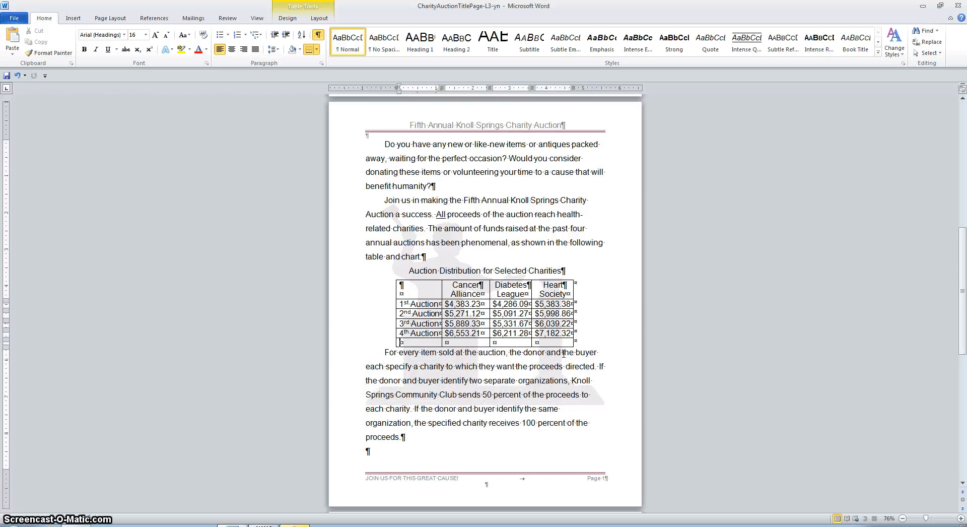
type("tOT")
key("BackSpace")
key("BackSpace")
key("BackSpace")
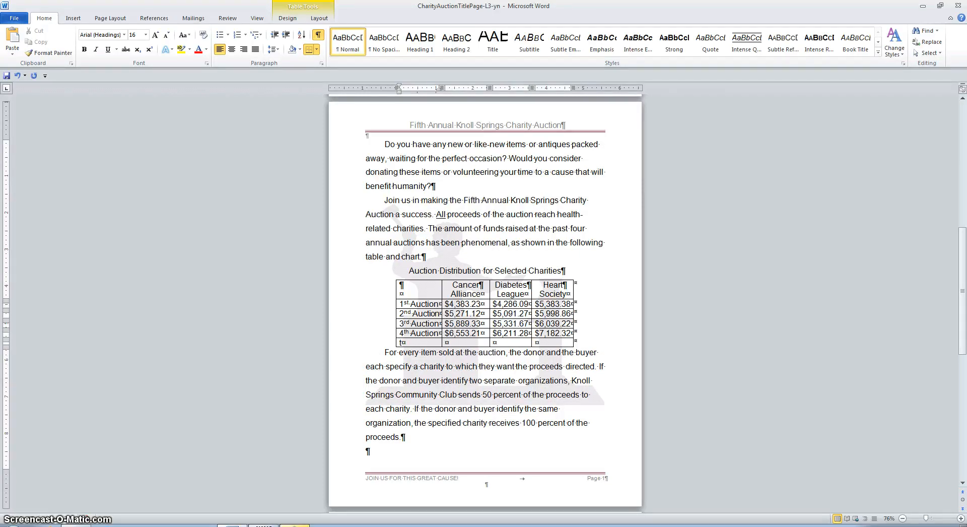
type("Total")
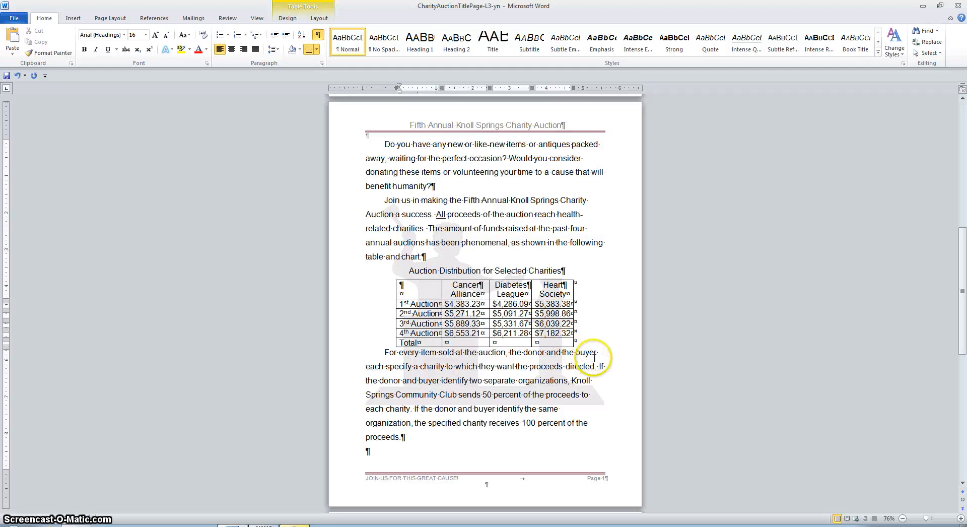
Insert the formula =SUM(ABOVE) in the Total row's Cancer Alliance cell
left_click(464, 342)
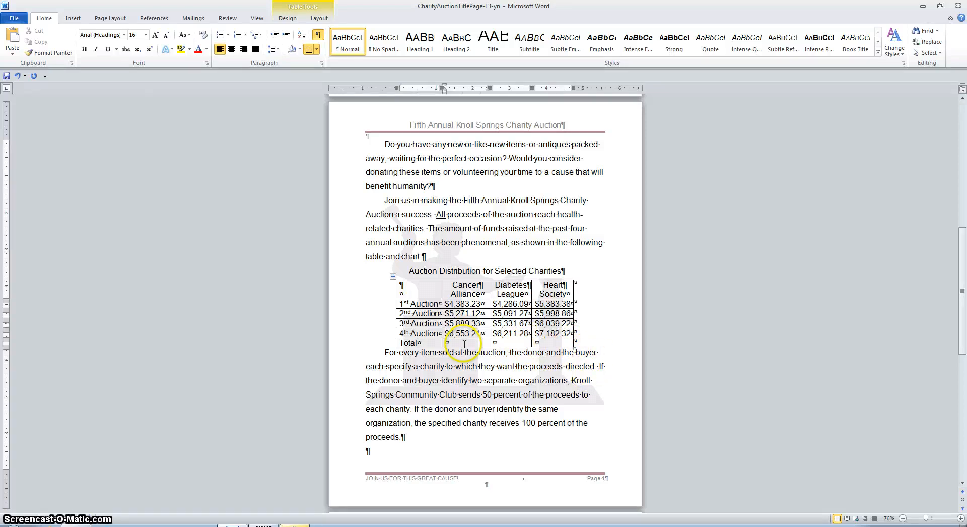
left_click(315, 18)
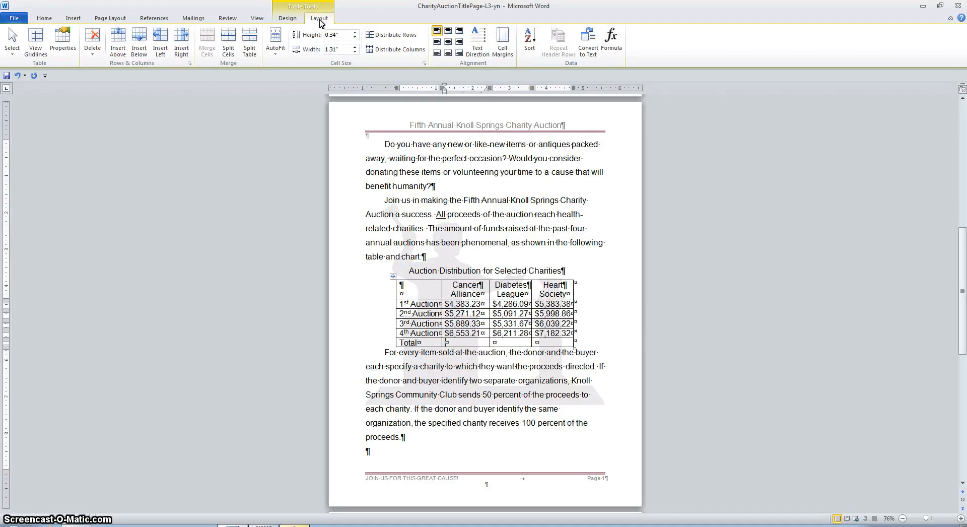
left_click(448, 44)
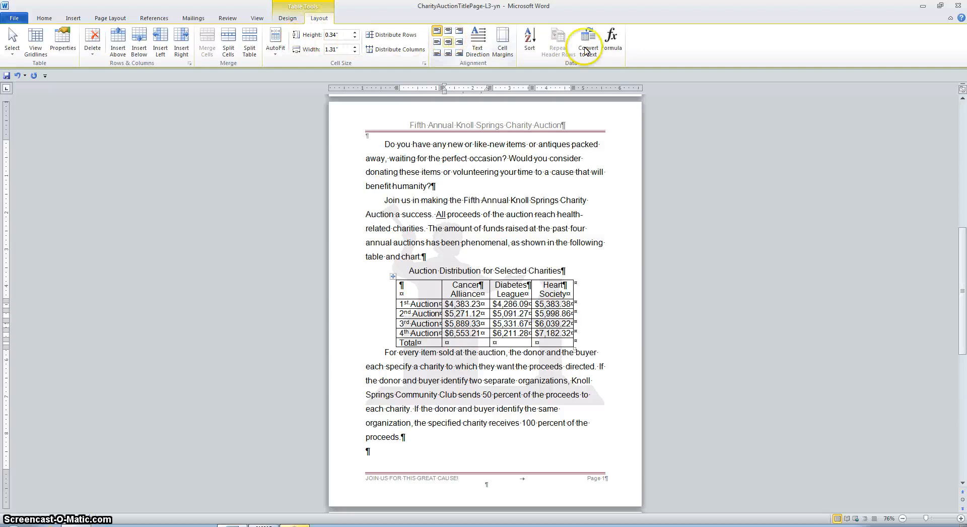
left_click(614, 45)
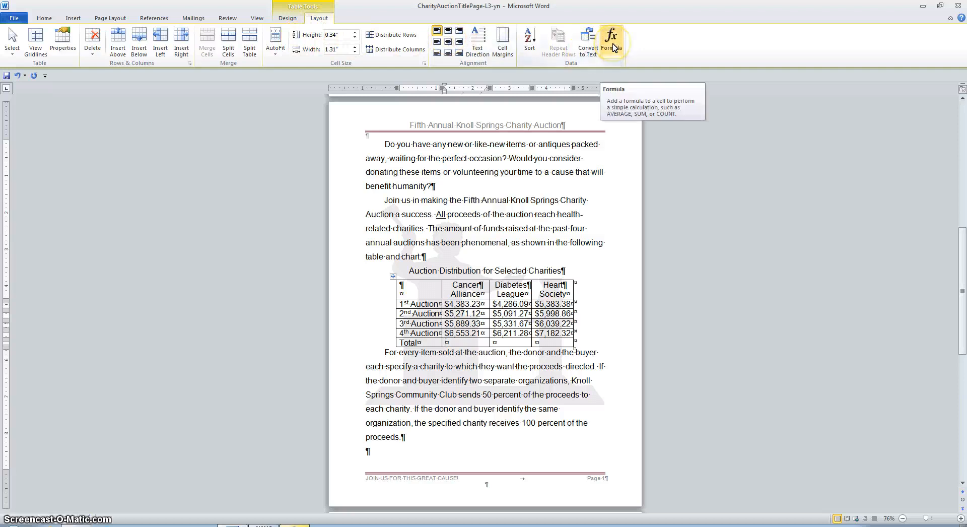
left_click(612, 45)
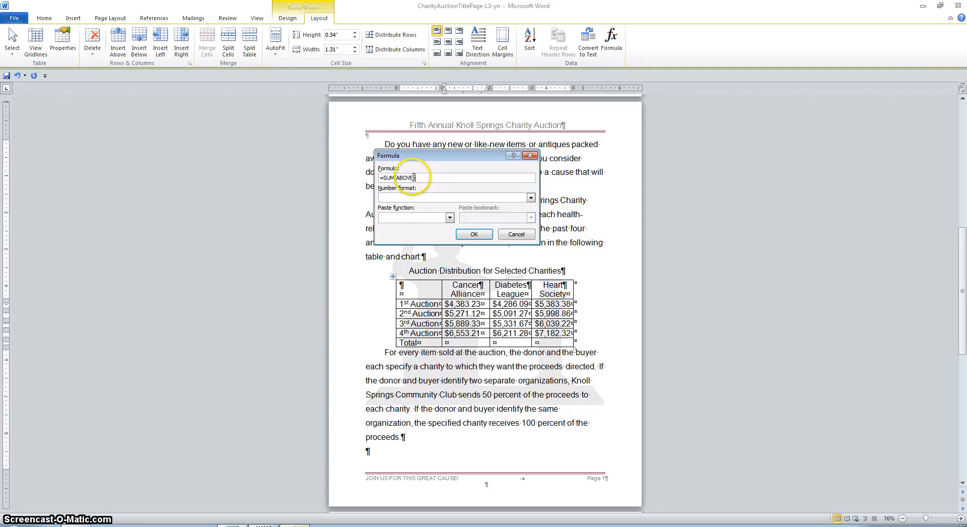
left_click(474, 235)
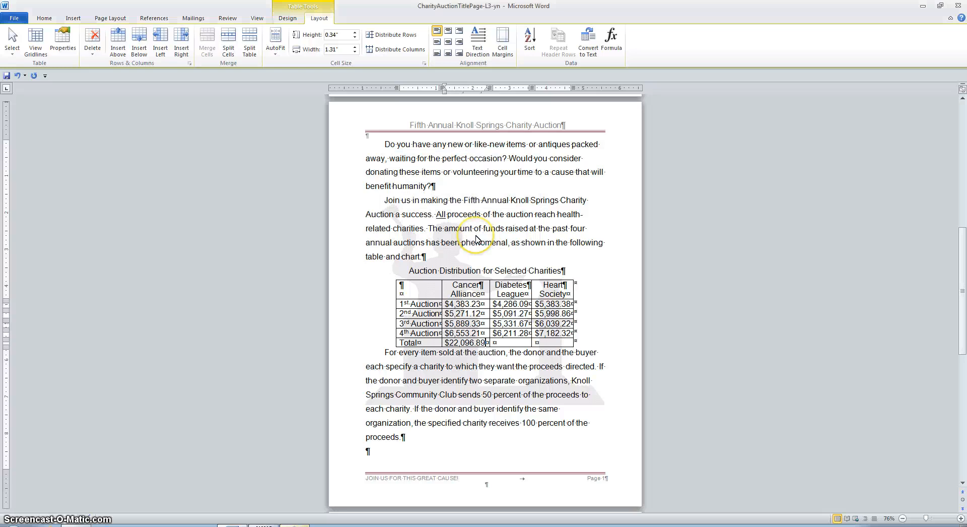
Insert the formula =SUM(ABOVE) in the Total row's Diabetes League and Heart Society cells
left_click(516, 344)
left_click(611, 41)
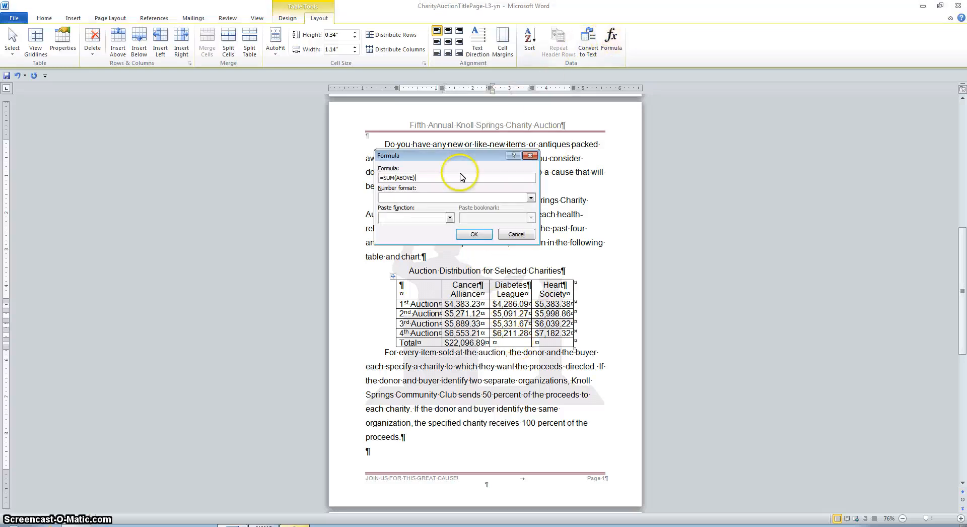
left_click(475, 234)
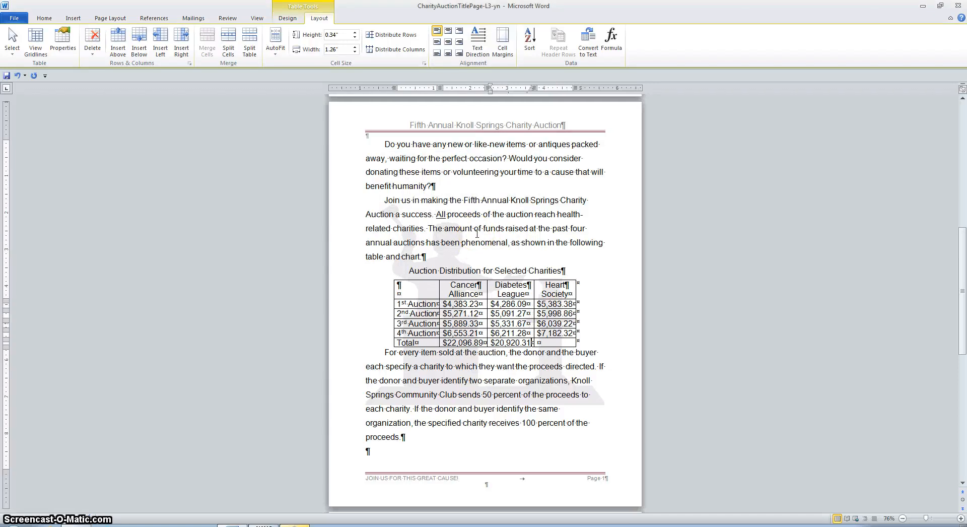
left_click(563, 345)
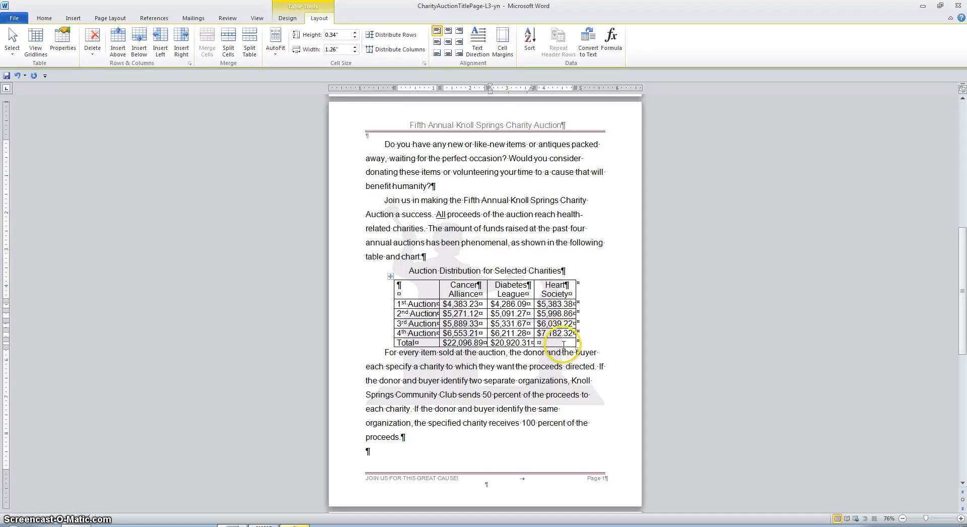
left_click(611, 40)
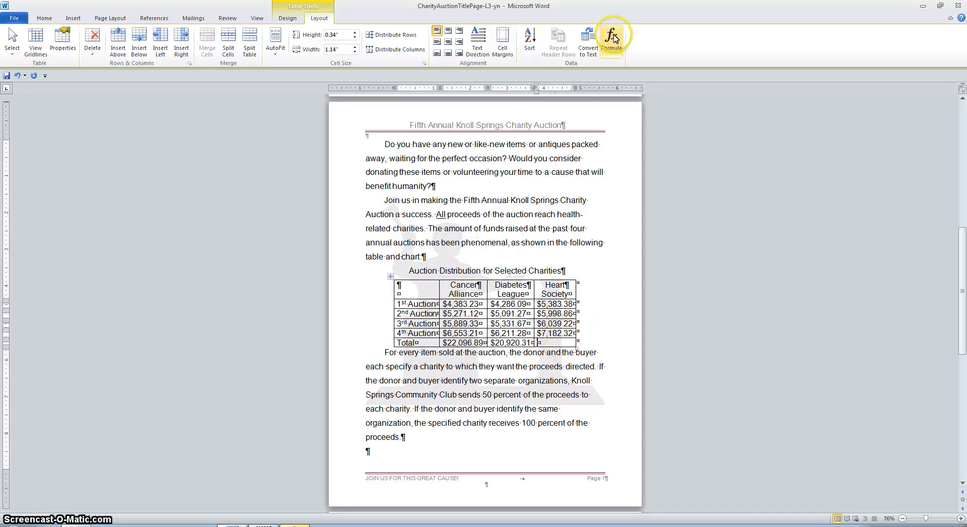
left_click(467, 236)
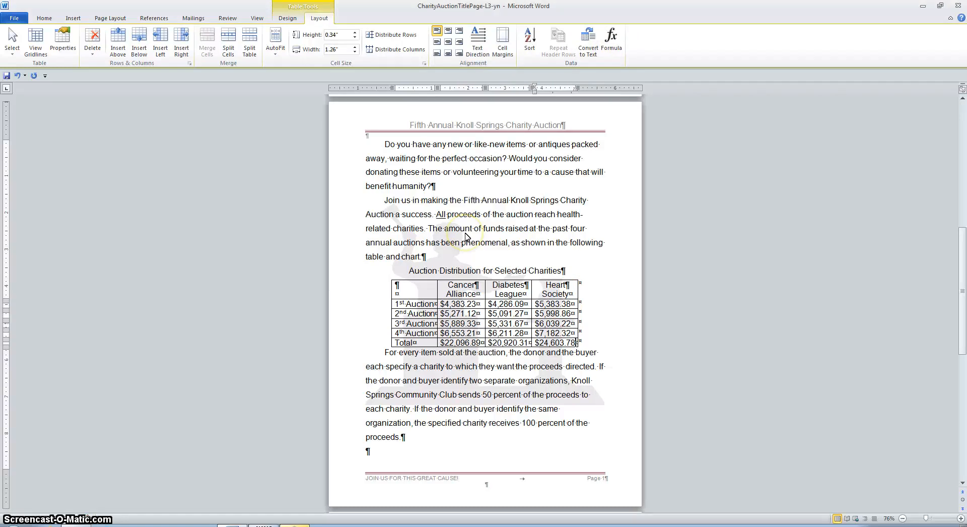
Replace the 1st Auction amount for Cancer Alliance in the distribution table with $5000.00
left_click_drag(476, 304, 446, 304)
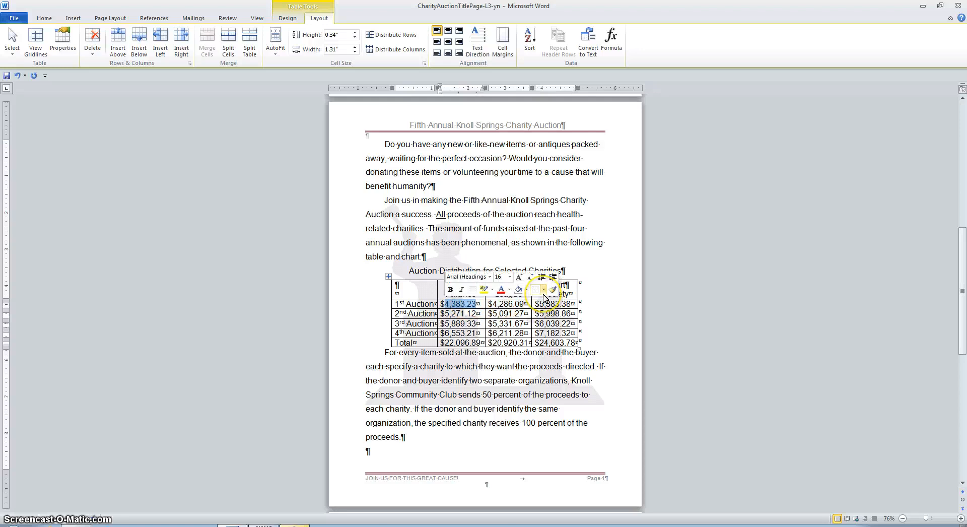
type("500")
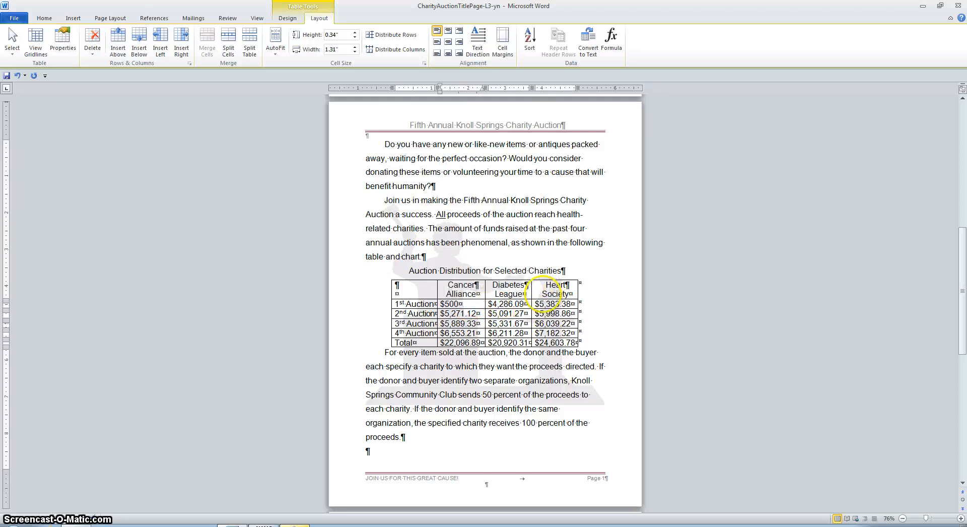
type("0")
key("Return")
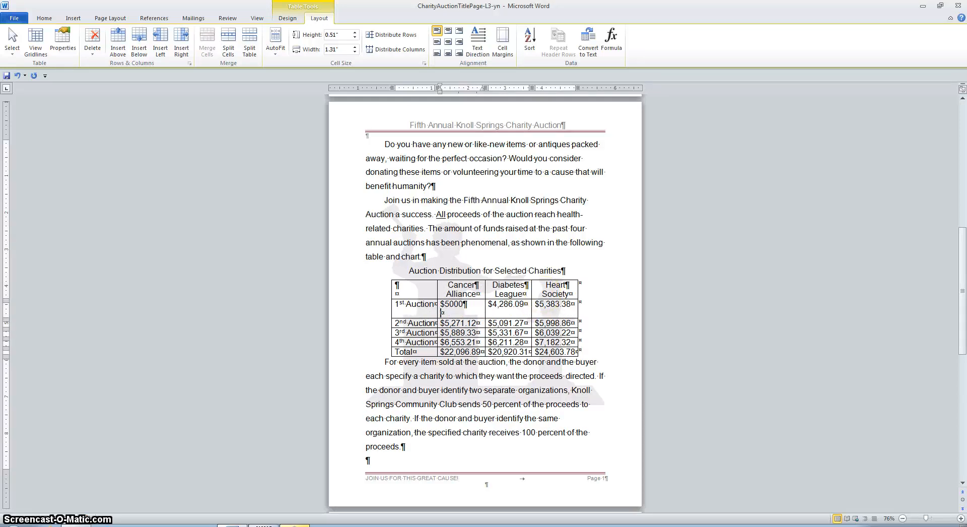
key("BackSpace")
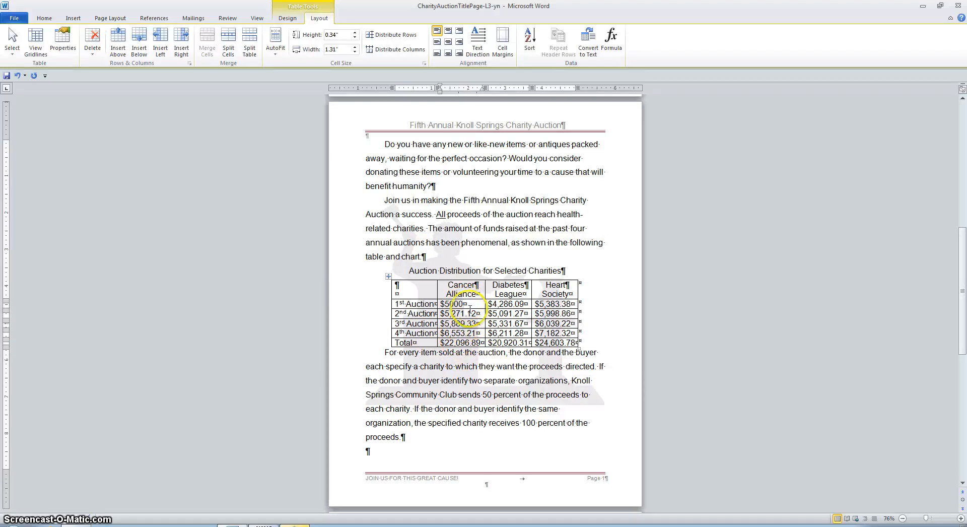
type(".00")
key("Return")
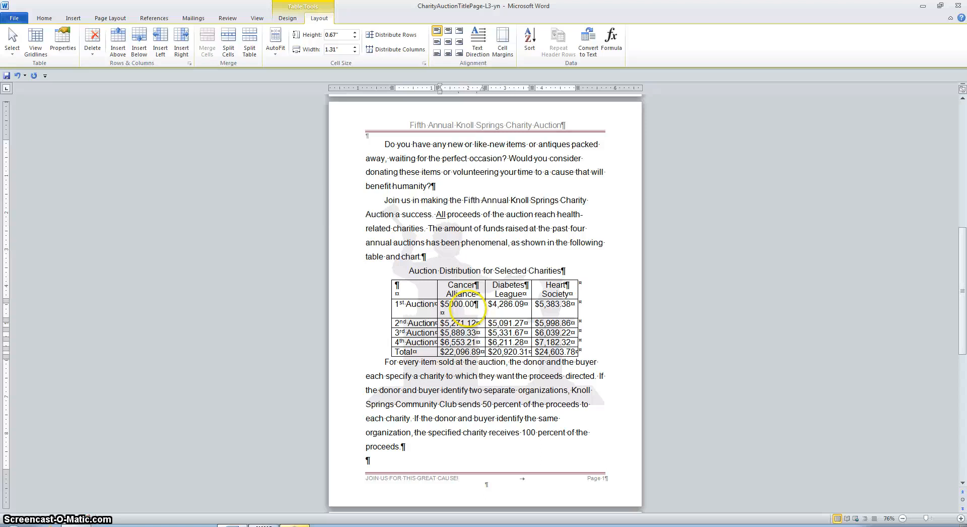
key("BackSpace")
Clear the 1st Auction cell for Cancer Alliance and enter $4383.23 in it
key("BackSpace")
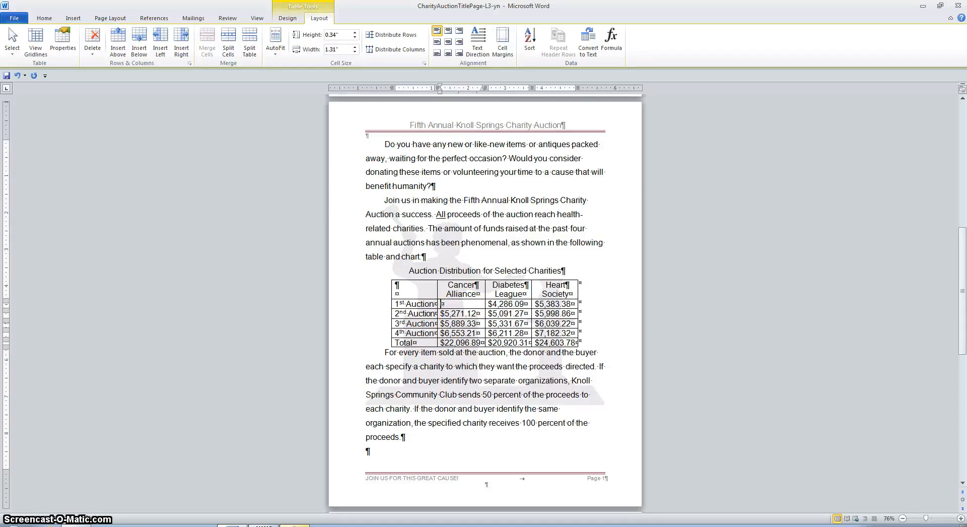
type("53")
type("83.23")
key("Return")
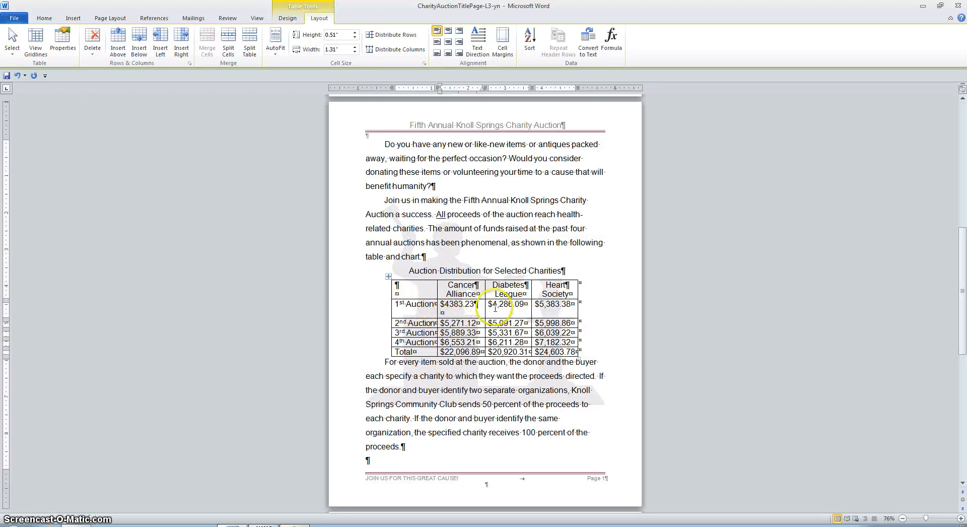
key("BackSpace")
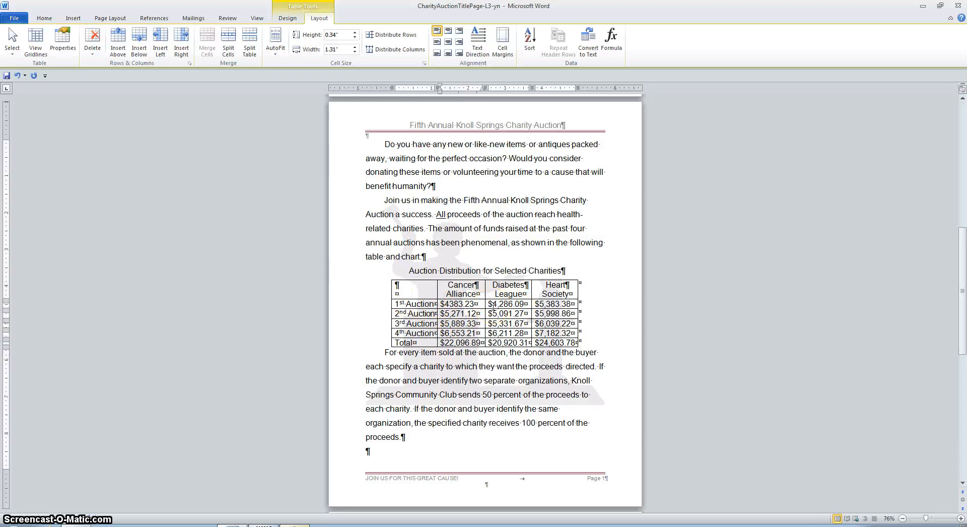
Step through the table cells past the Total row's last cell to append an empty row, and undo that row
key("Tab")
key("Tab")
key("Tab")
key("Tab")
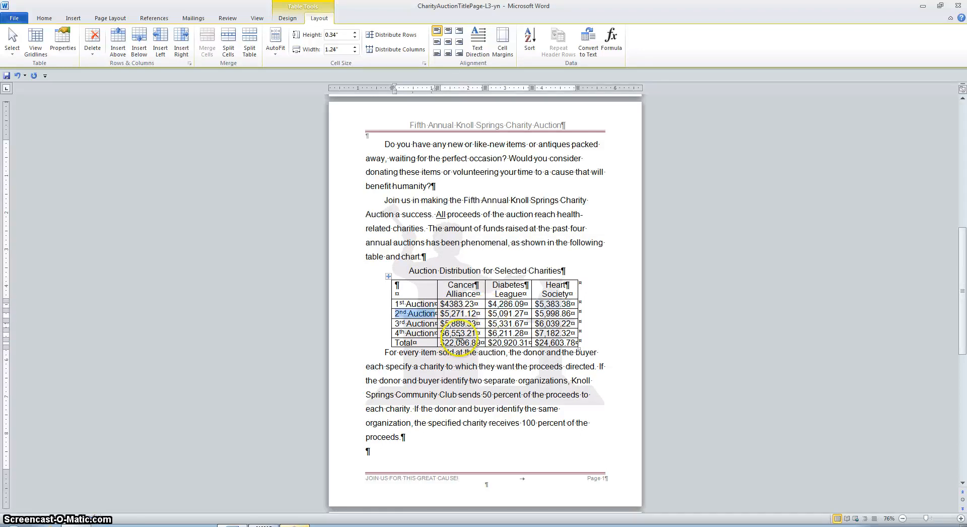
key("Tab")
key("Tab")
key("Tab")
key("Tab")
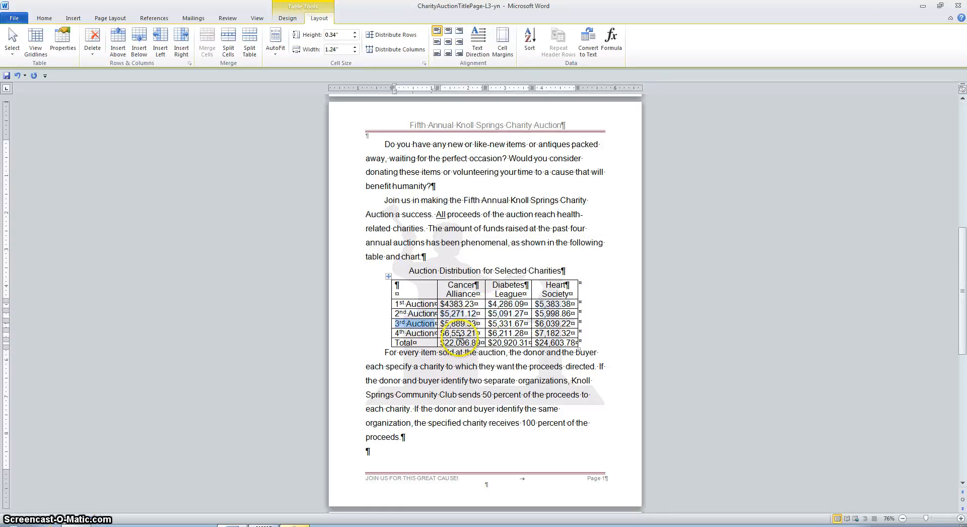
key("Tab")
key("Tab")
key("Tab")
key("Tab")
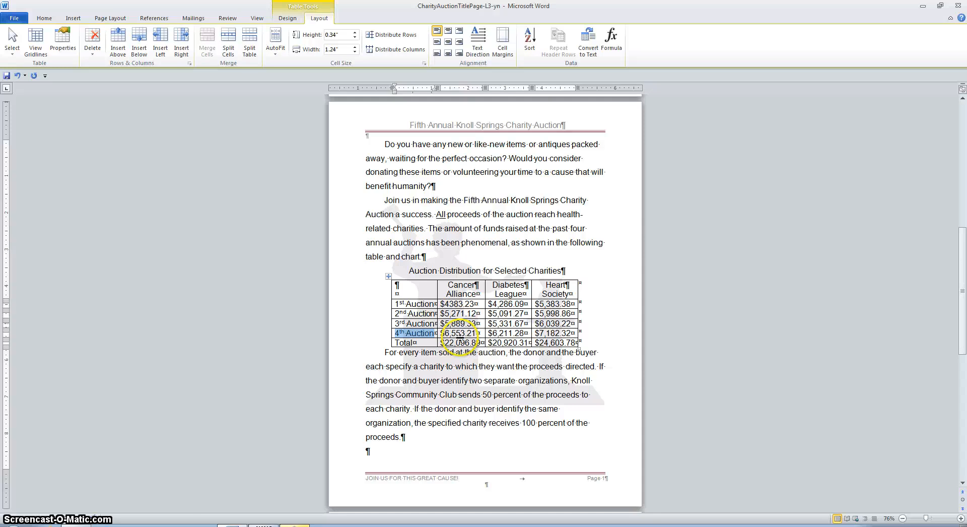
key("Tab")
key("Tab")
key("Tab")
key("Tab")
key("Tab")
key("Tab")
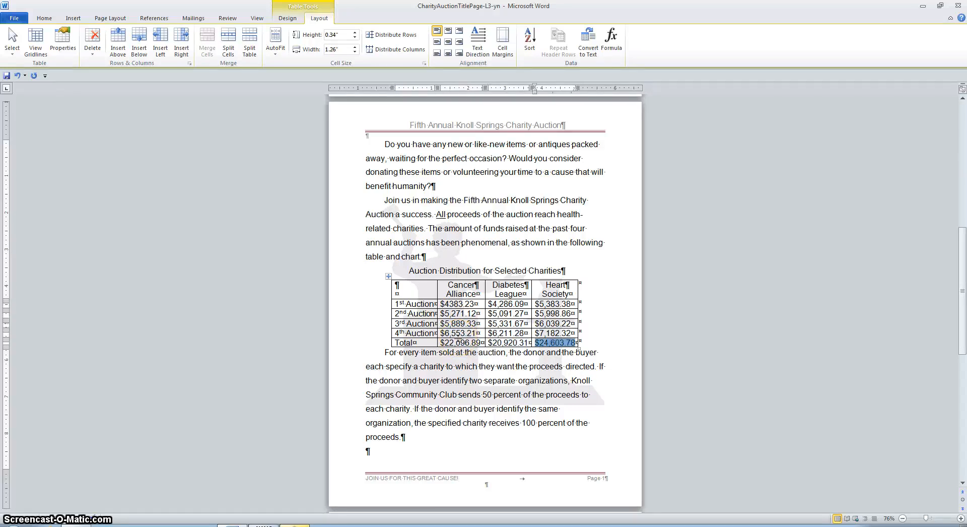
key("Tab")
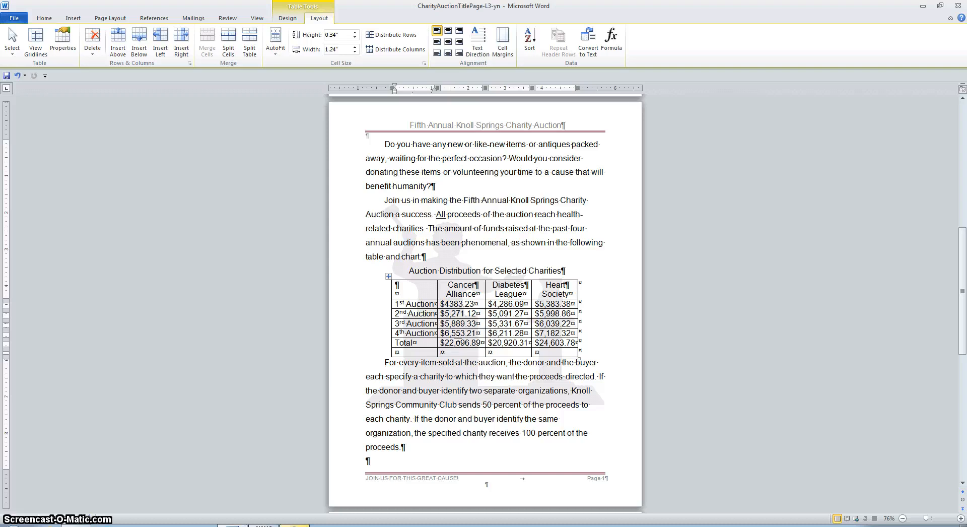
key("ctrl+z")
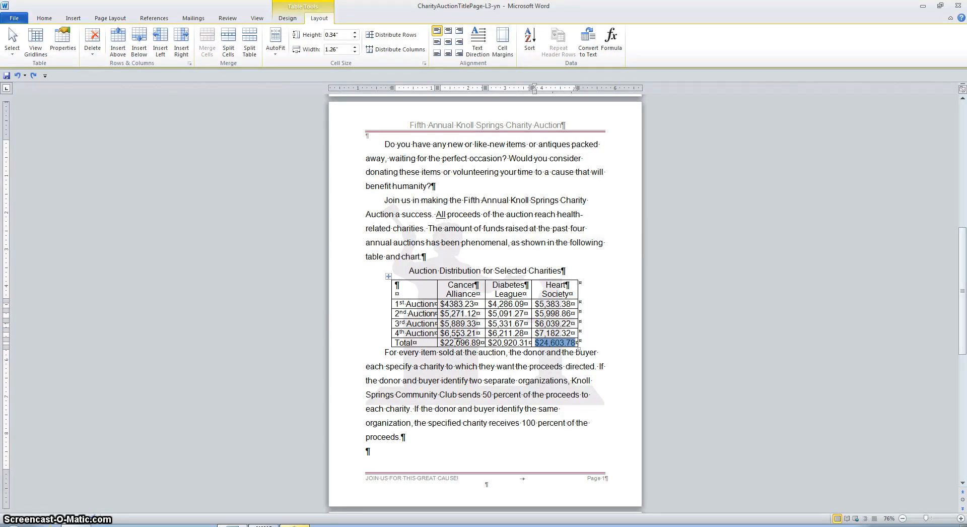
Open the full gallery of table styles for the Auction Distribution for Selected Charities table
left_click(414, 292)
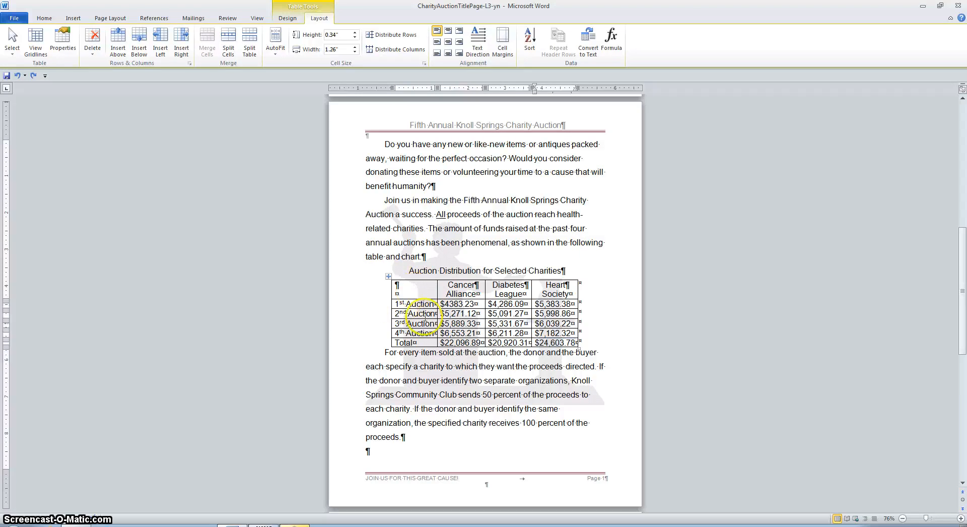
left_click(288, 19)
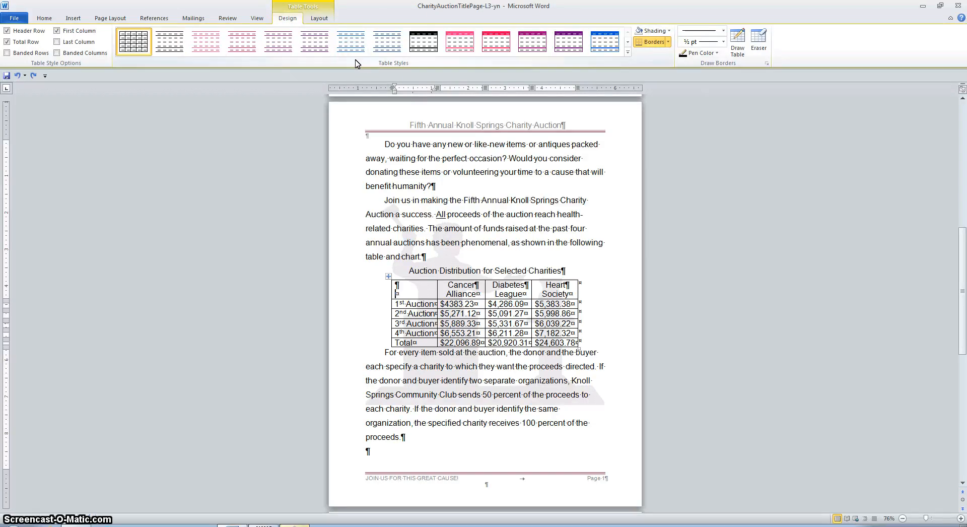
left_click(628, 51)
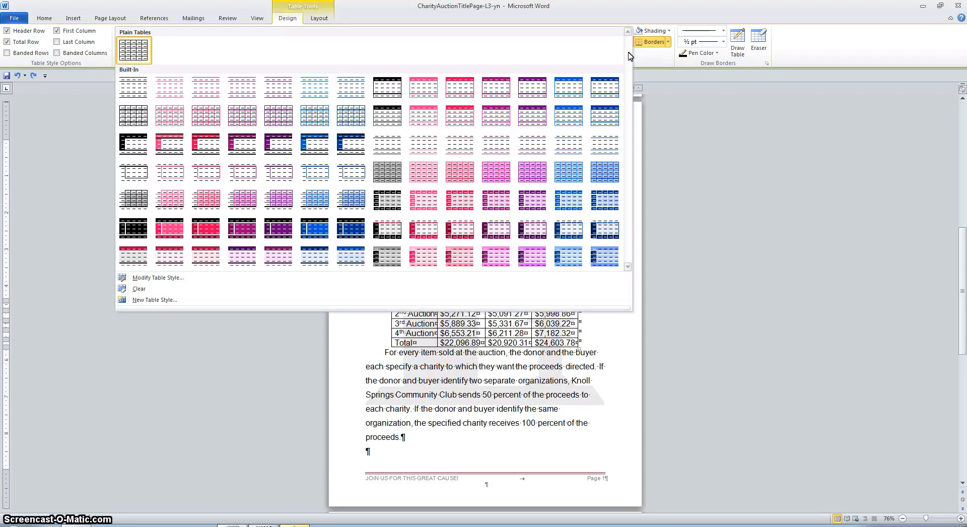